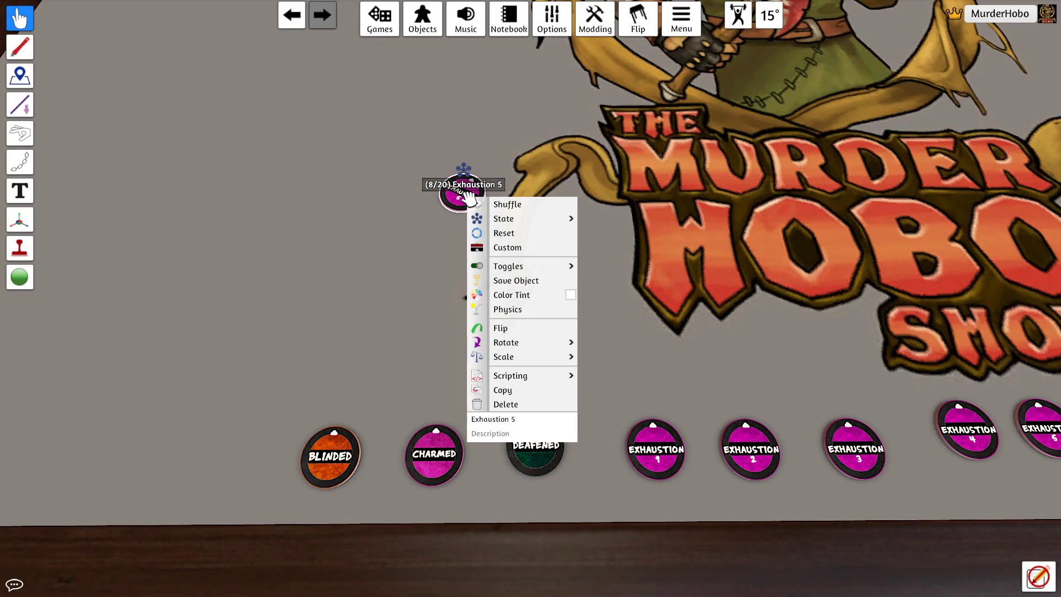
Step: Paste copies of the Exhaustion 5 token onto the table and switch one copy to state 18, Restrained
scroll(359, 280, down, 10)
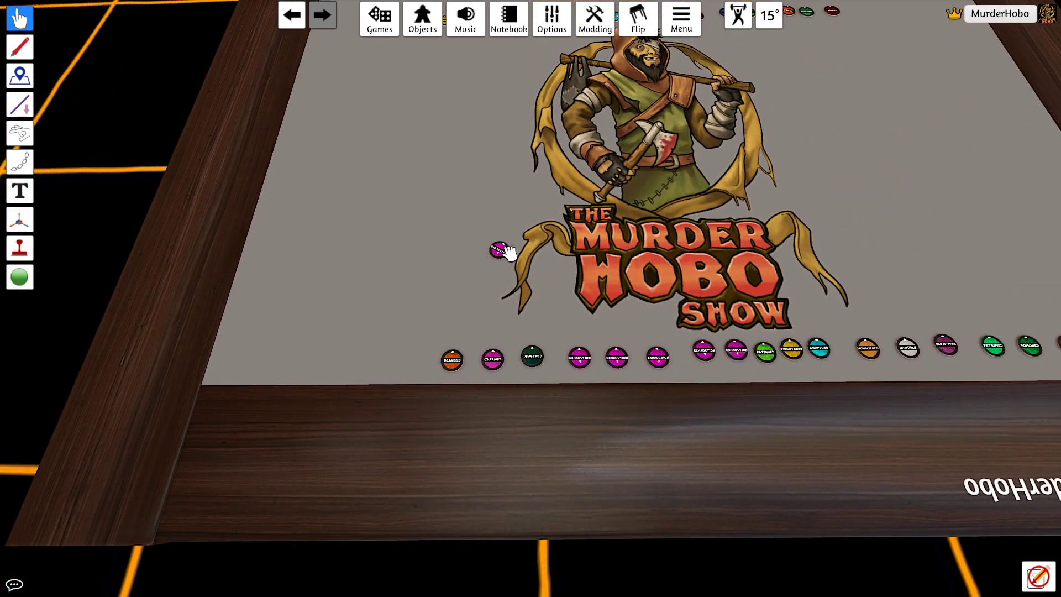
key(ctrl+v)
scroll(409, 270, up, 5)
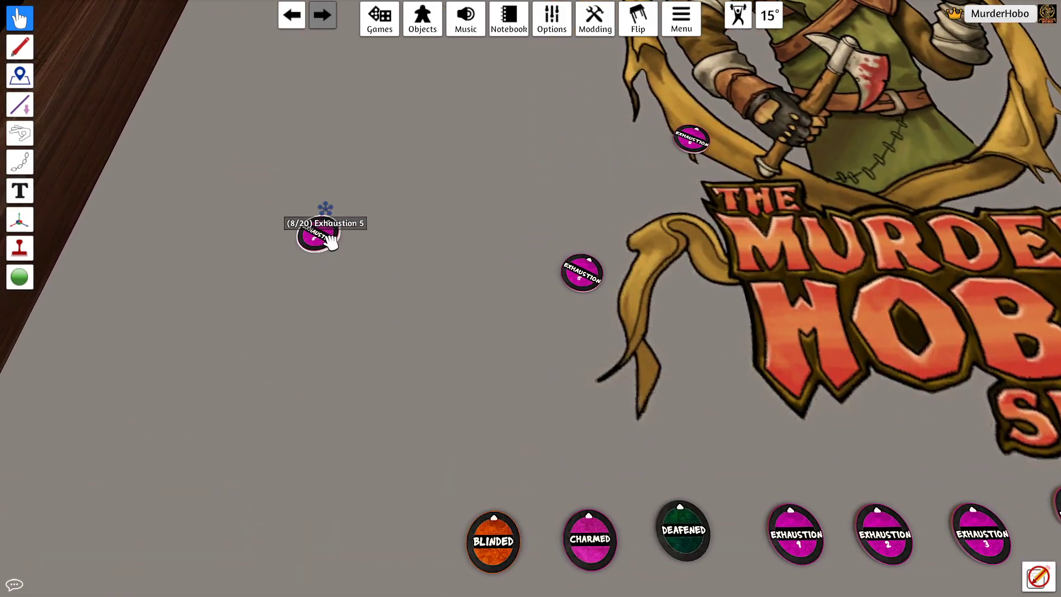
right_click(327, 239)
mouse_move(398, 263)
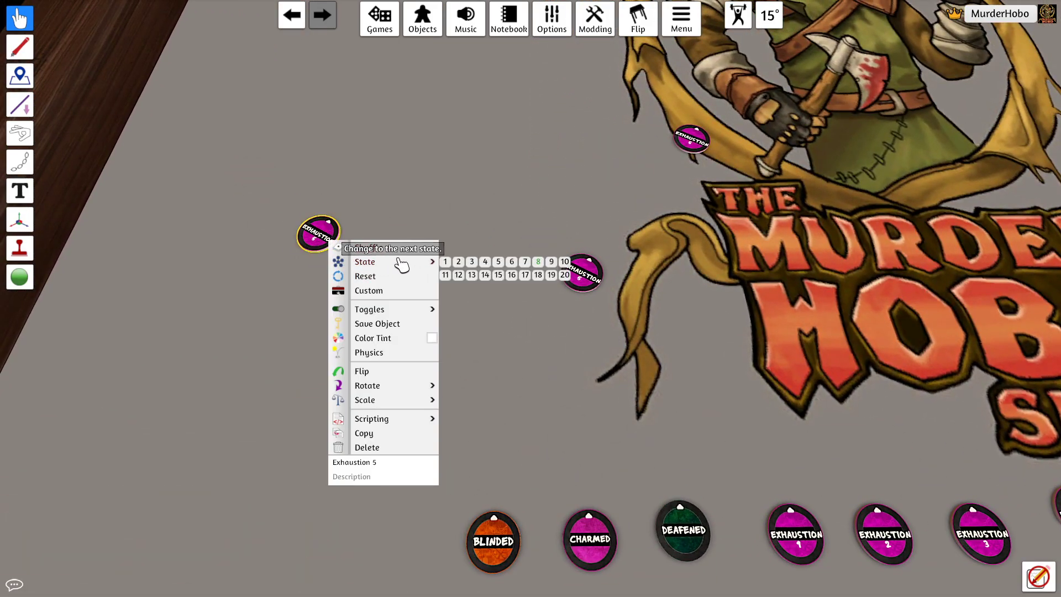
click(539, 275)
Step: Switch the Exhaustion 5 token beside the logo's ribbon to state 20, Unconsious
scroll(324, 363, down, 8)
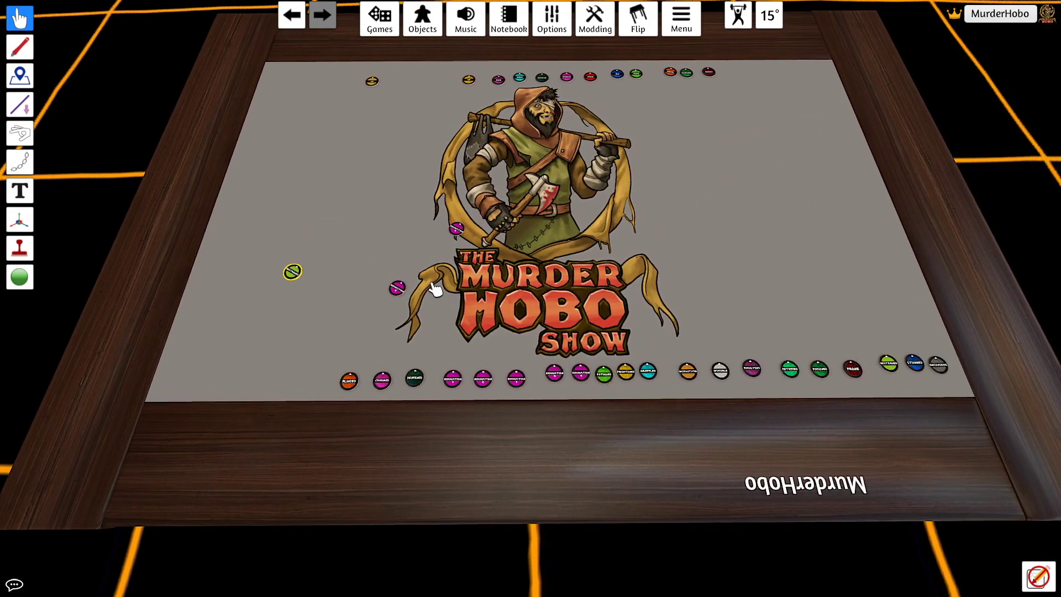
scroll(351, 311, up, 6)
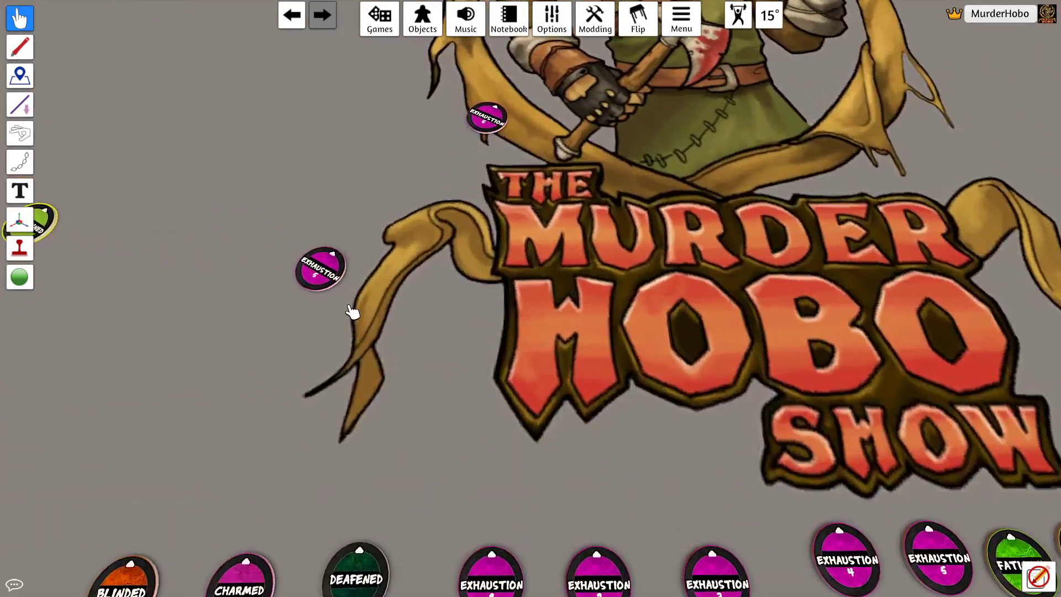
scroll(331, 276, up, 3)
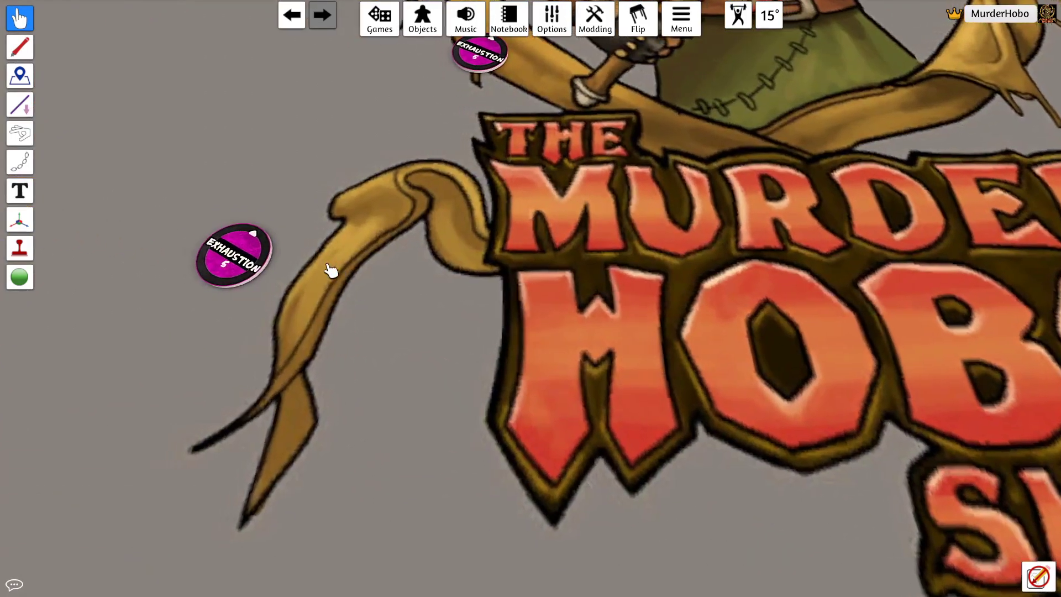
right_click(451, 249)
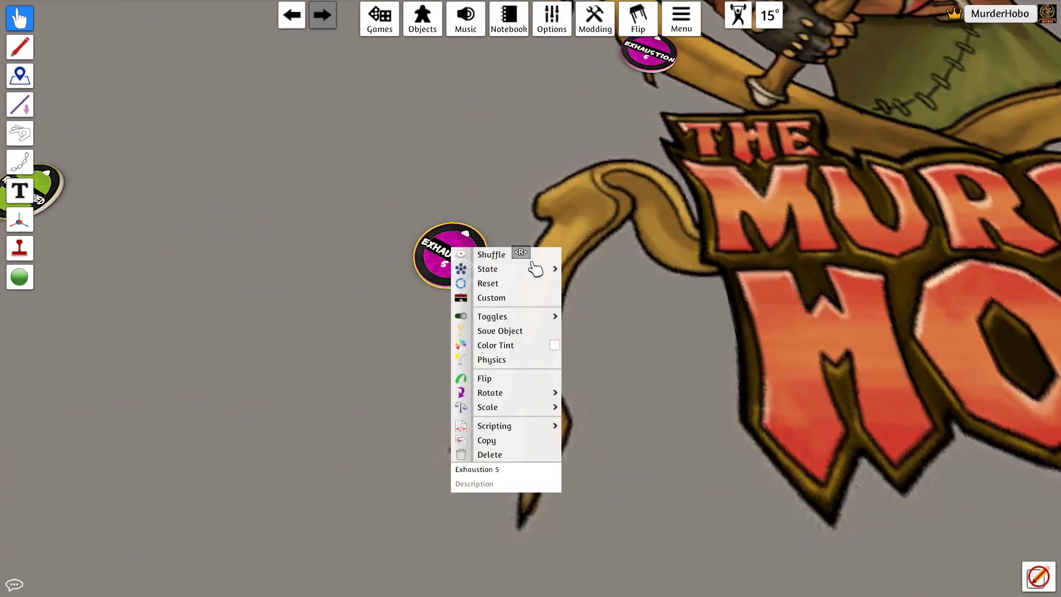
mouse_move(538, 269)
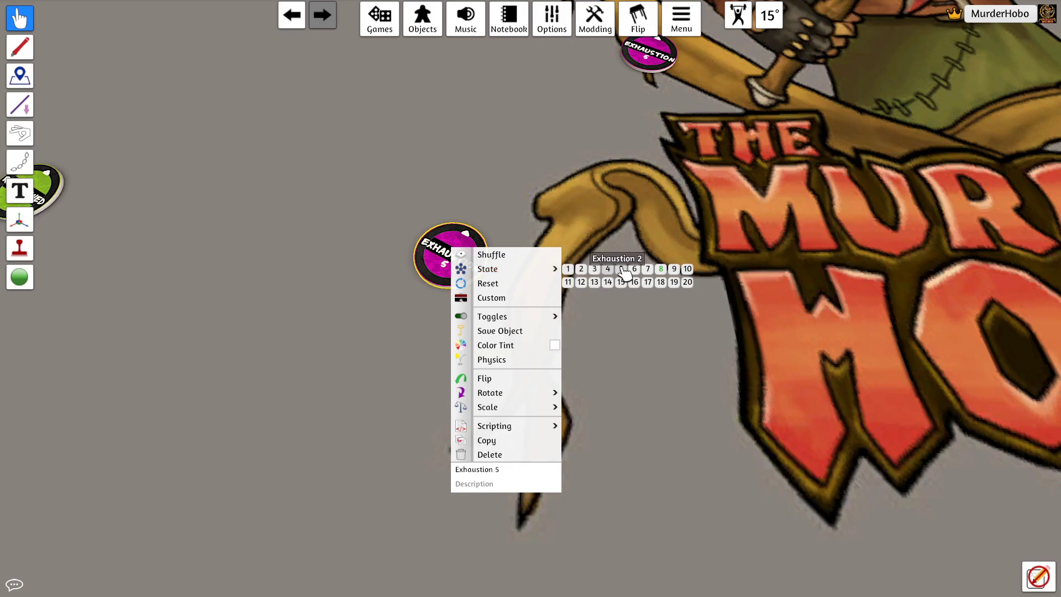
click(685, 284)
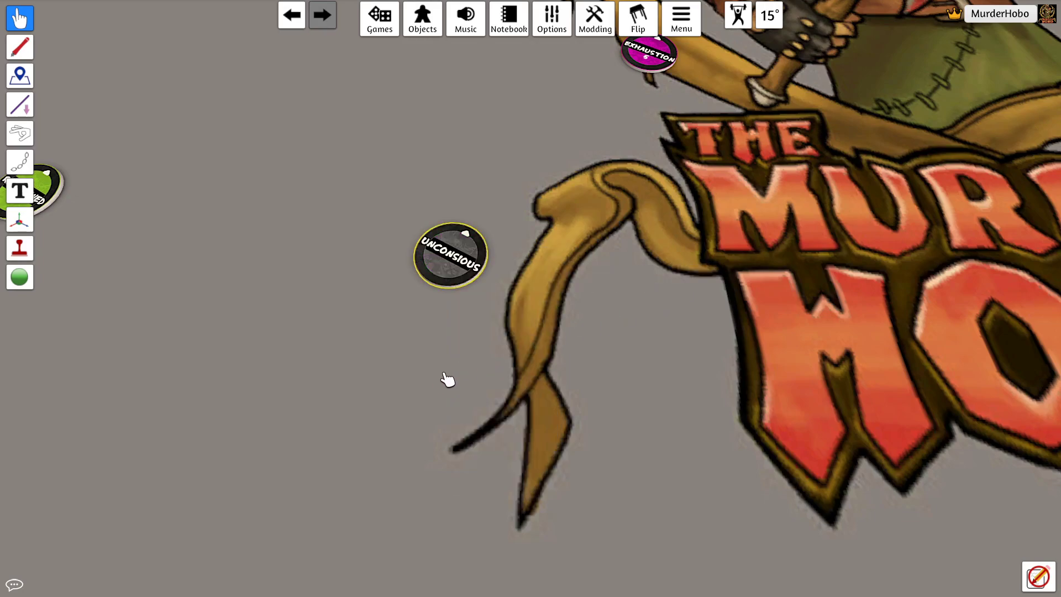
Step: Switch the multi-state Aim token standing apart near the table's far corner to its Shaken state
scroll(430, 392, down, 3)
scroll(409, 330, down, 2)
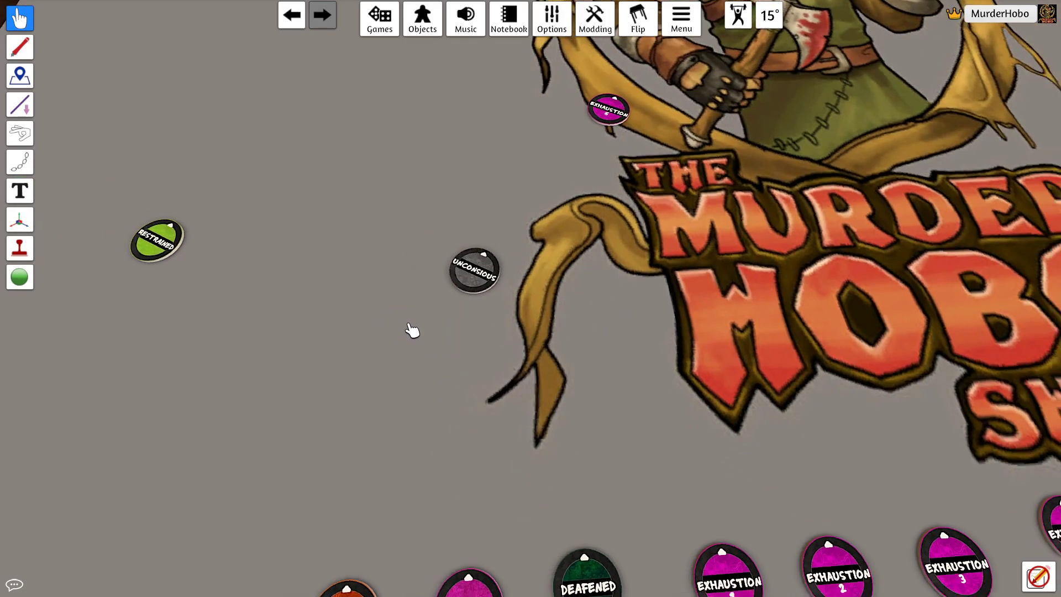
scroll(420, 339, down, 3)
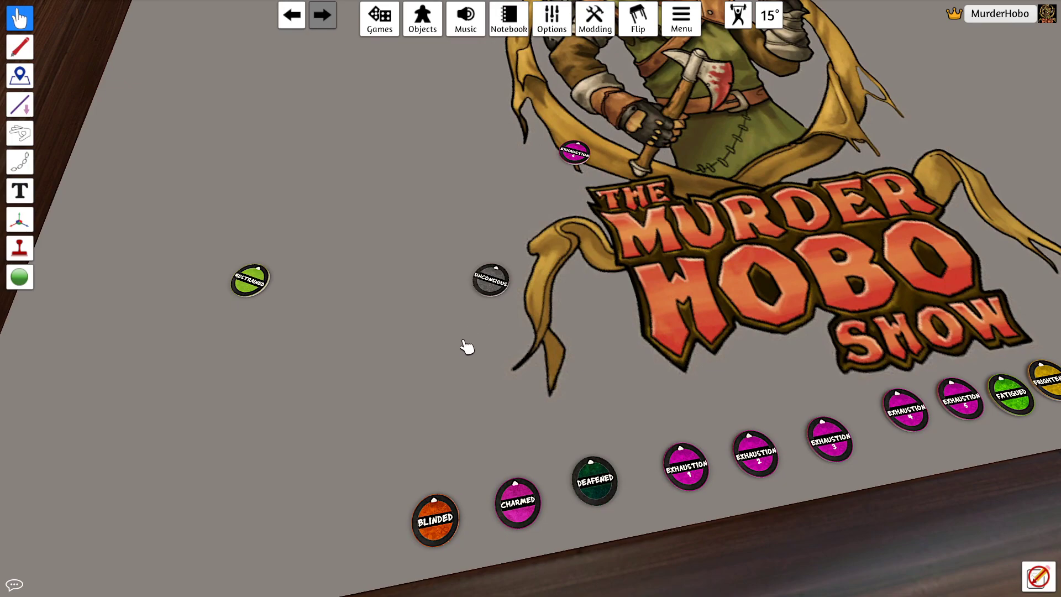
scroll(465, 341, down, 2)
scroll(581, 324, up, 5)
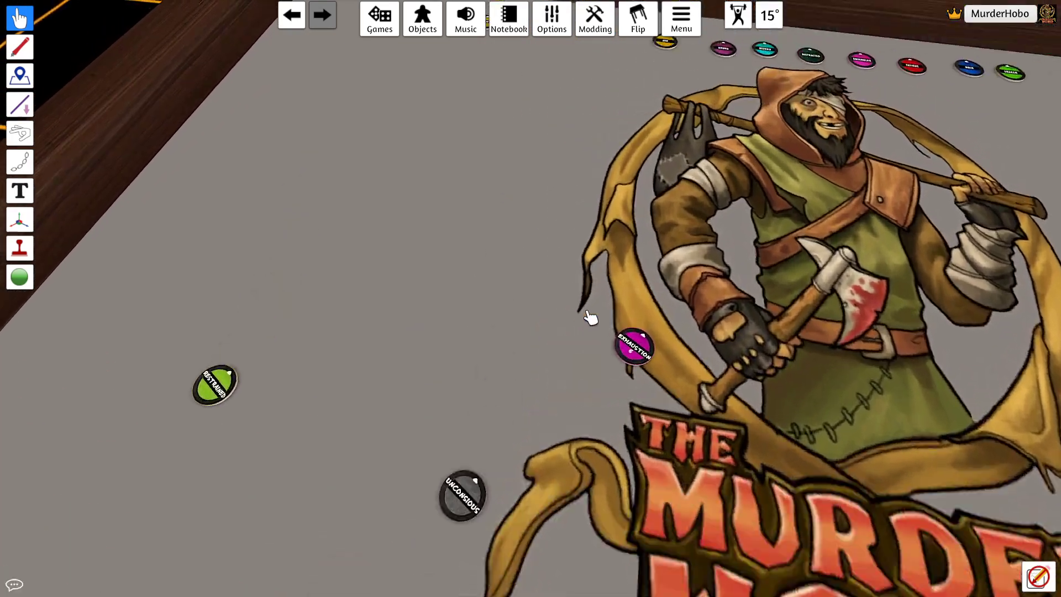
key(w)
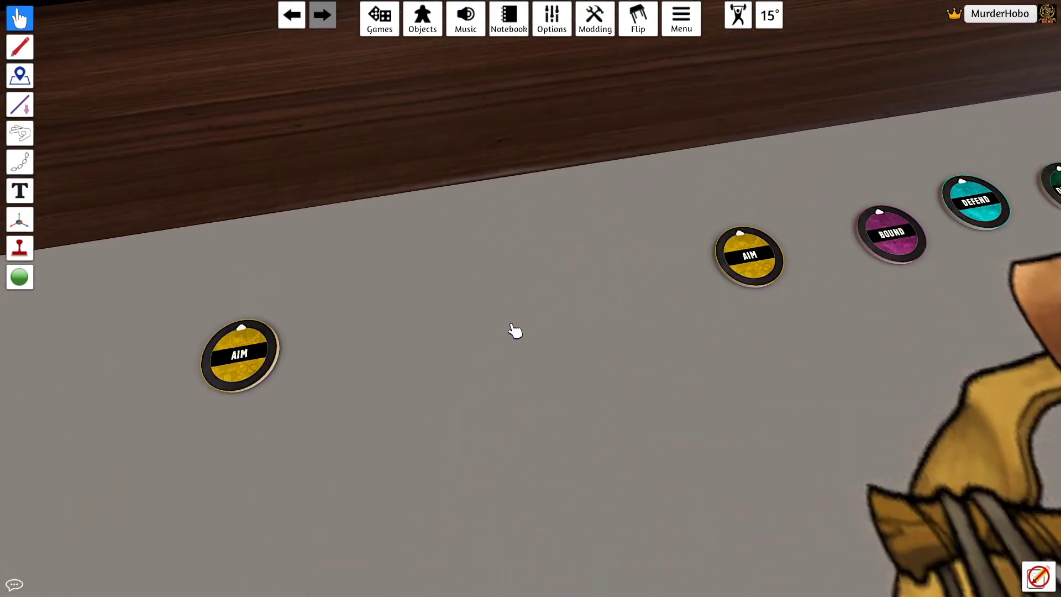
key(a)
scroll(379, 339, up, 3)
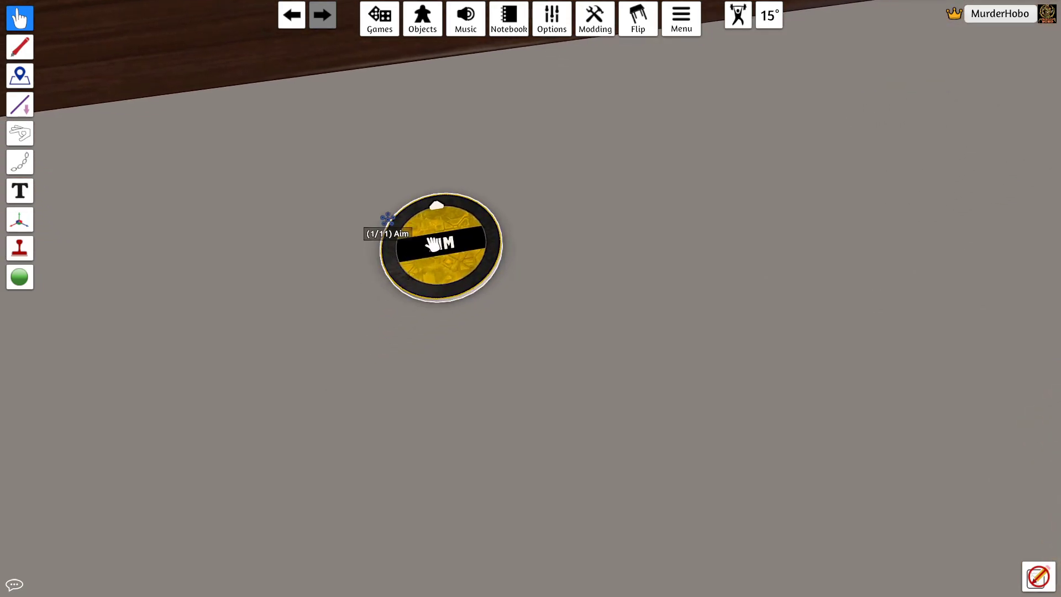
right_click(436, 241)
mouse_move(504, 261)
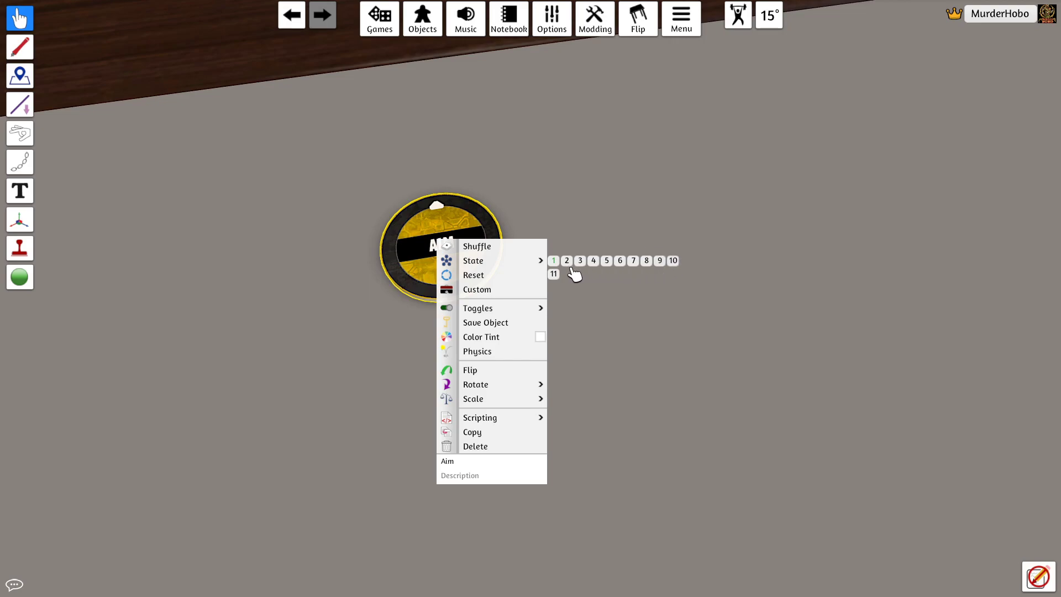
right_click(446, 211)
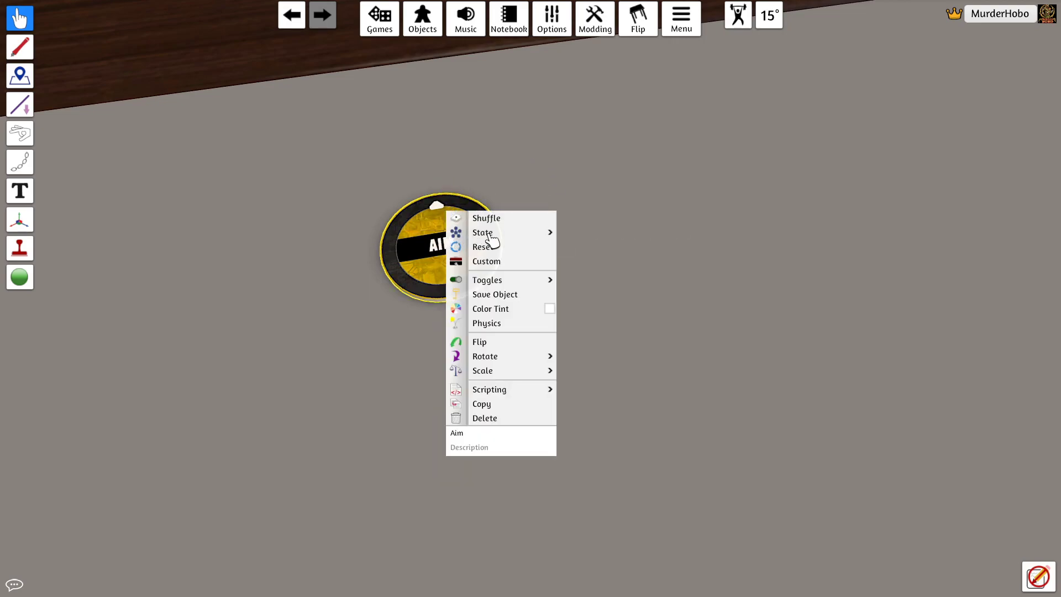
mouse_move(526, 235)
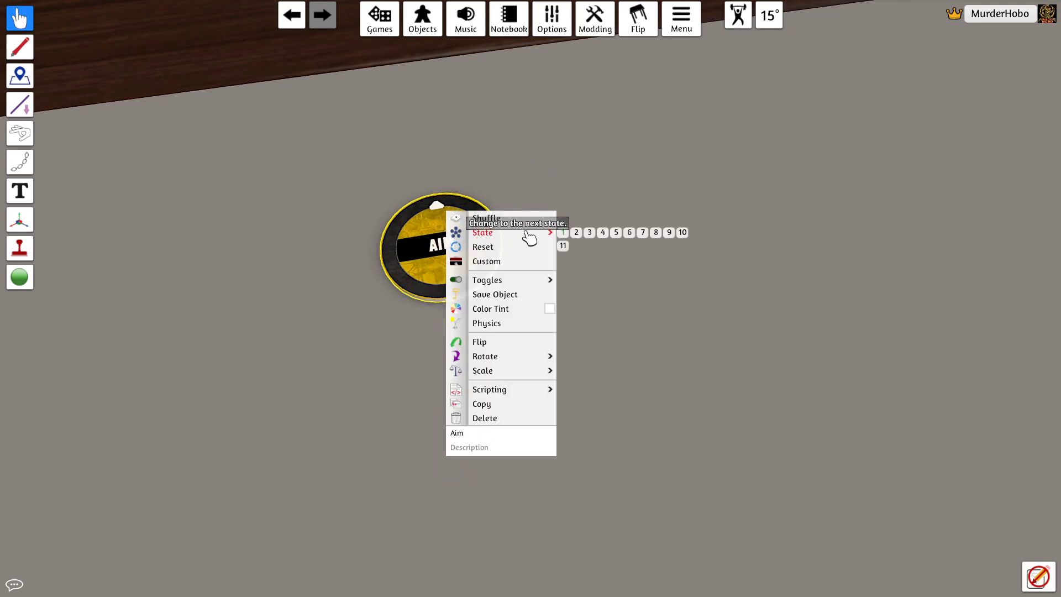
click(667, 233)
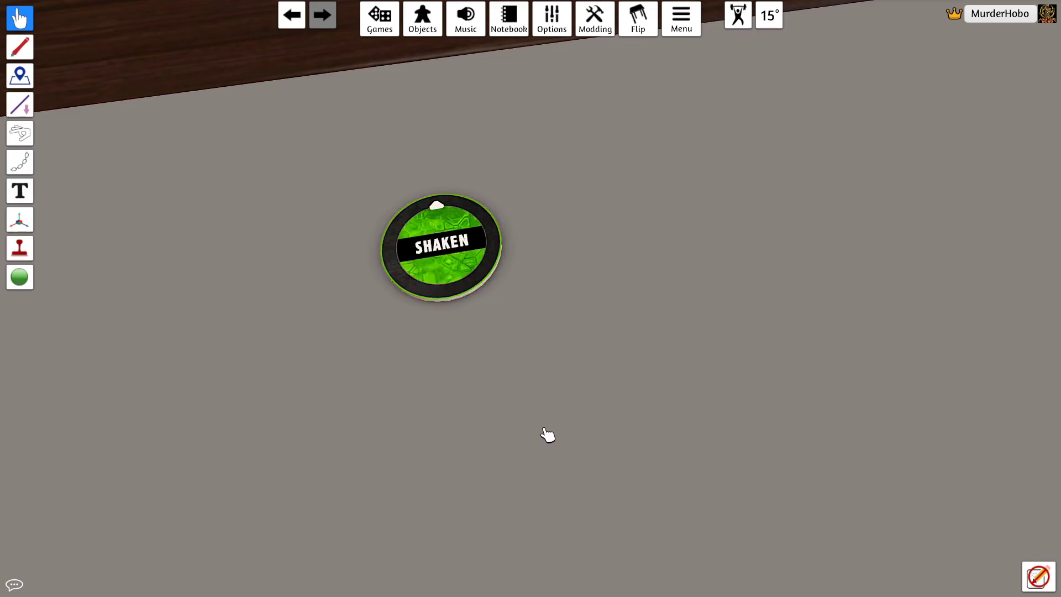
Step: Paste four copies of the Shaken token onto the empty area of the table around it
scroll(544, 438, down, 6)
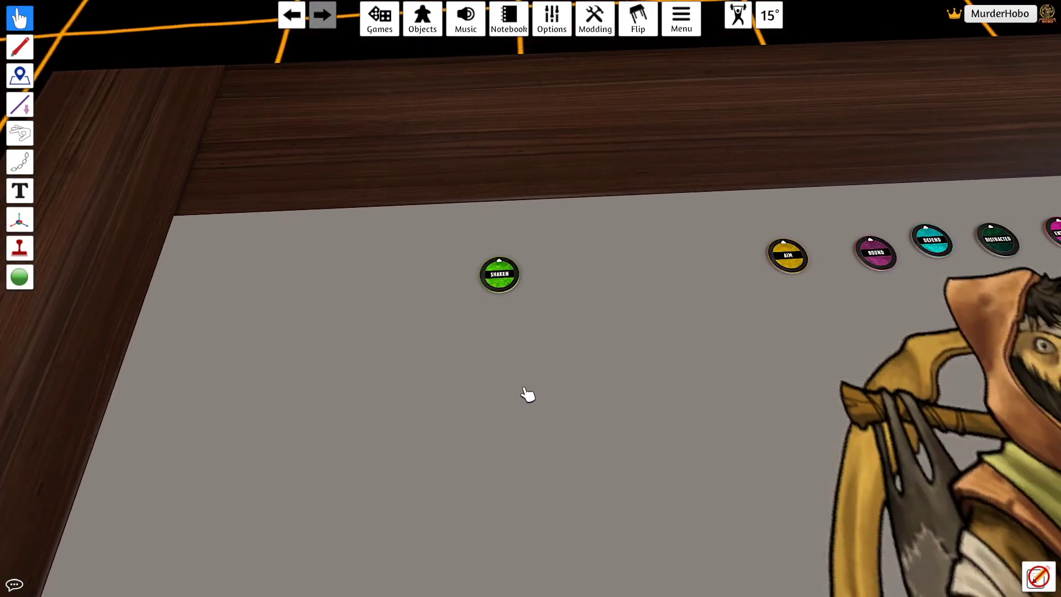
scroll(514, 331, down, 3)
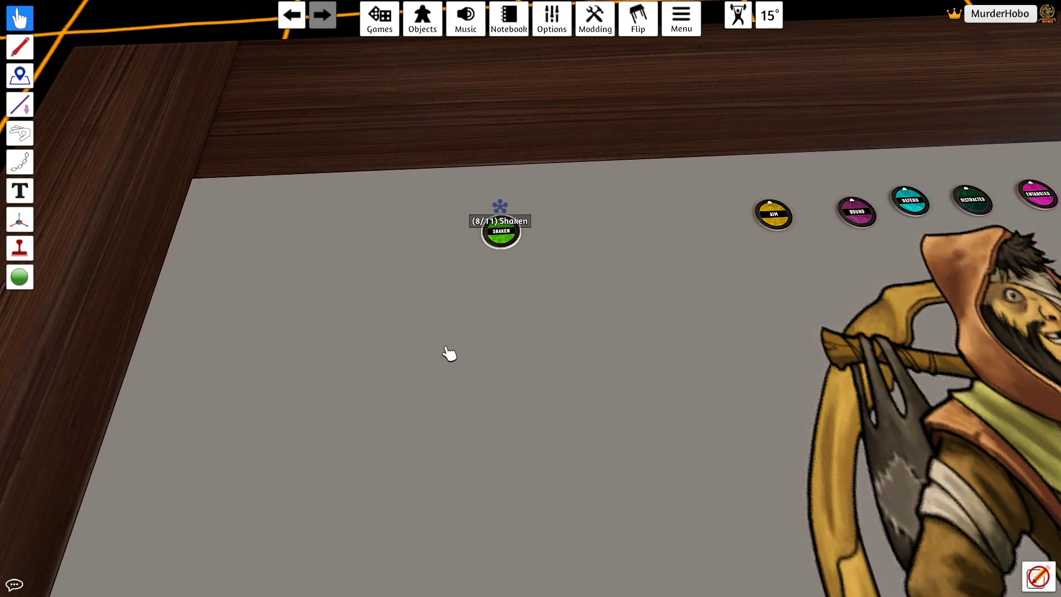
key(ctrl+v)
key(ctrl+v)
key(ctrl+v)
key(ctrl+v)
scroll(568, 454, down, 1)
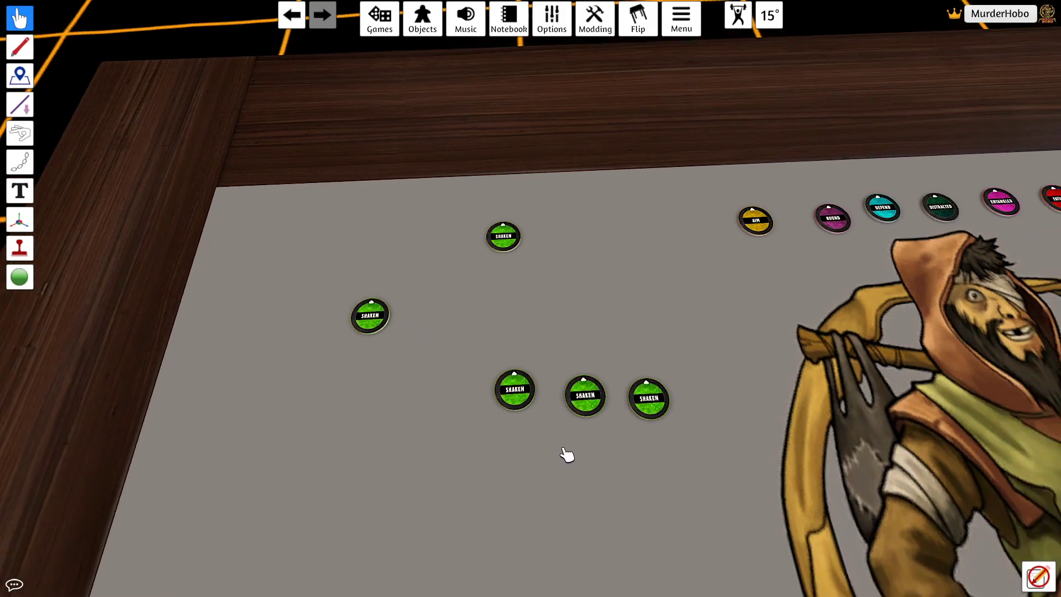
scroll(567, 455, down, 2)
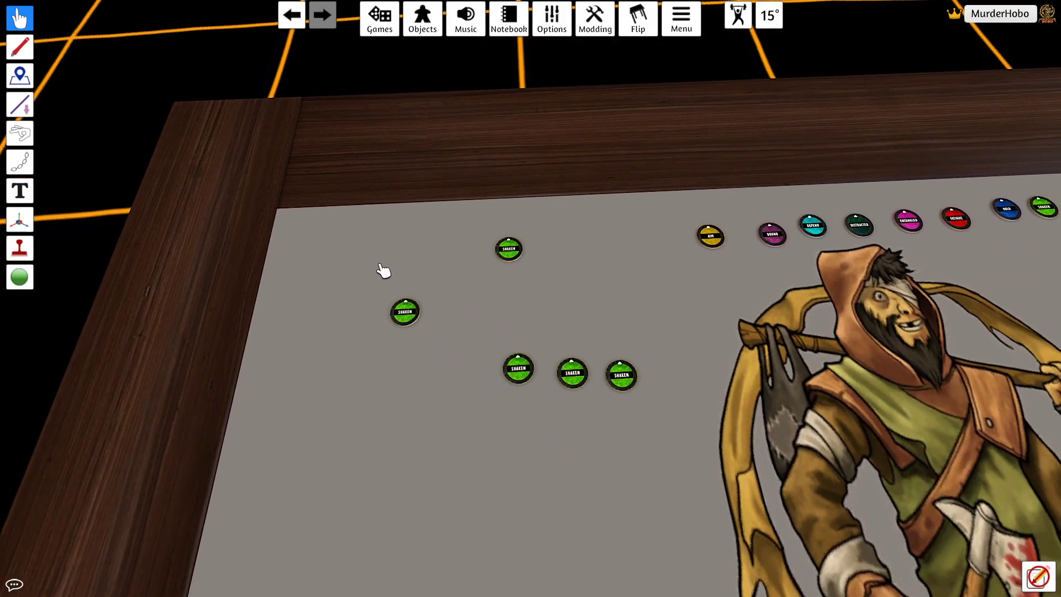
Step: Select the group of Shaken tokens, move them together toward the Restrained token and rotate them, then clear the selection
drag(340, 277, 685, 475)
drag(630, 380, 632, 379)
key(e)
key(e)
key(e)
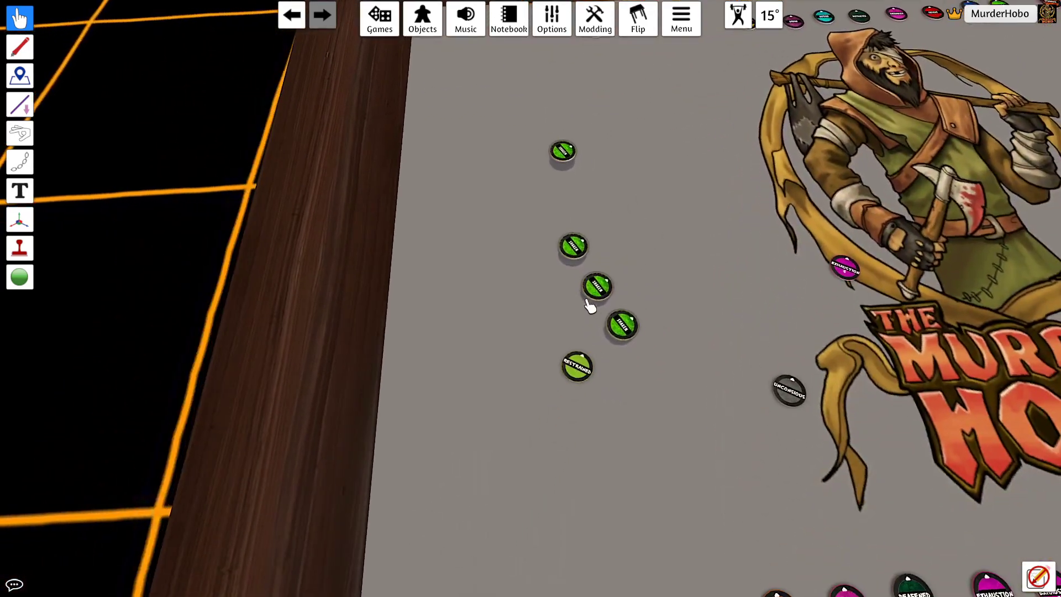
drag(598, 249, 599, 251)
click(533, 344)
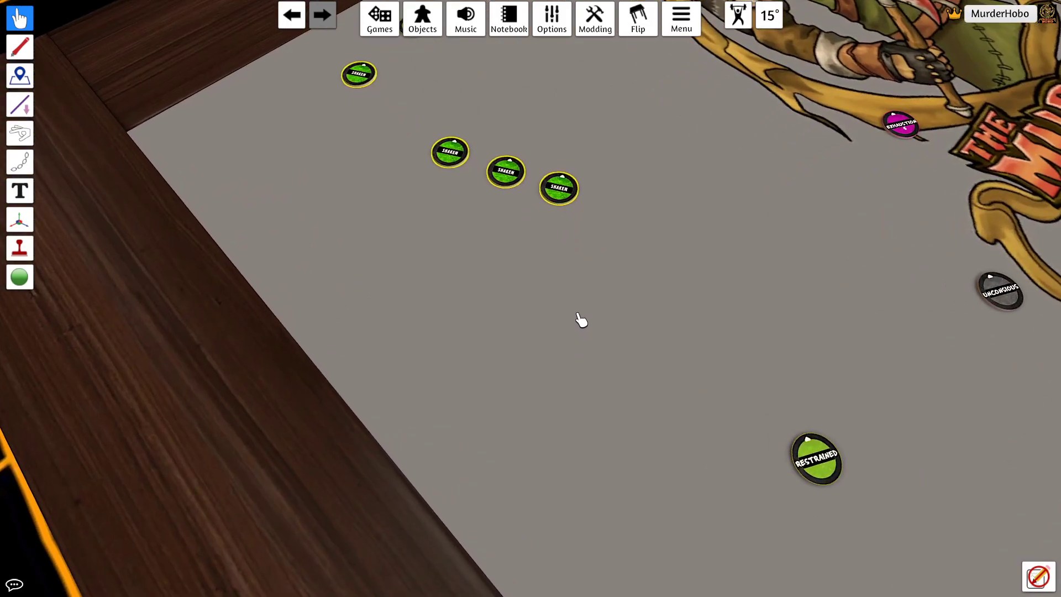
Step: Switch the Shaken token at the end of the row nearest the Restrained token to state 11, Wounded
scroll(560, 190, up, 5)
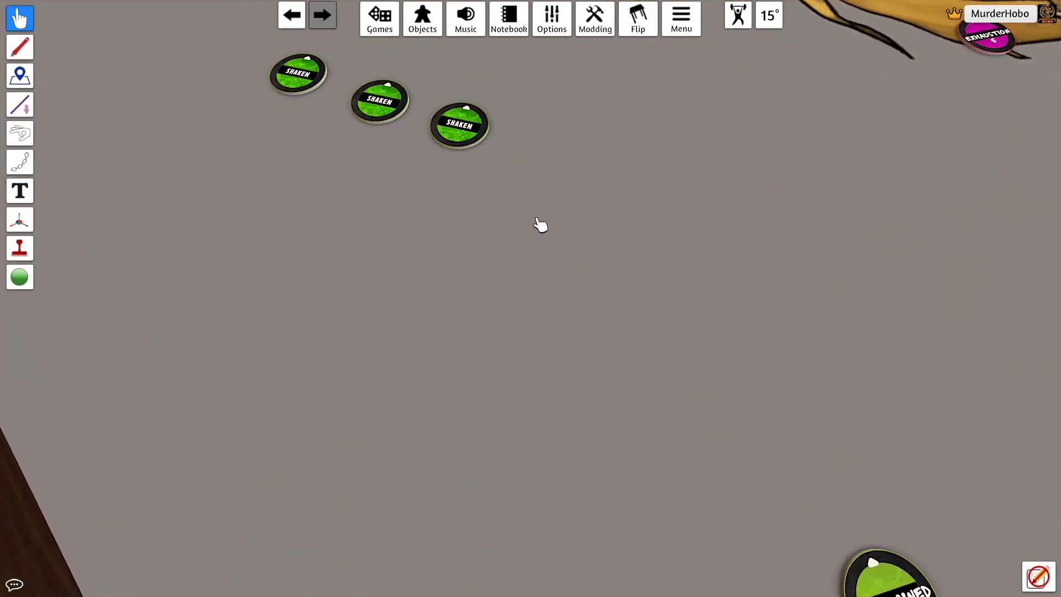
right_click(458, 199)
mouse_move(498, 220)
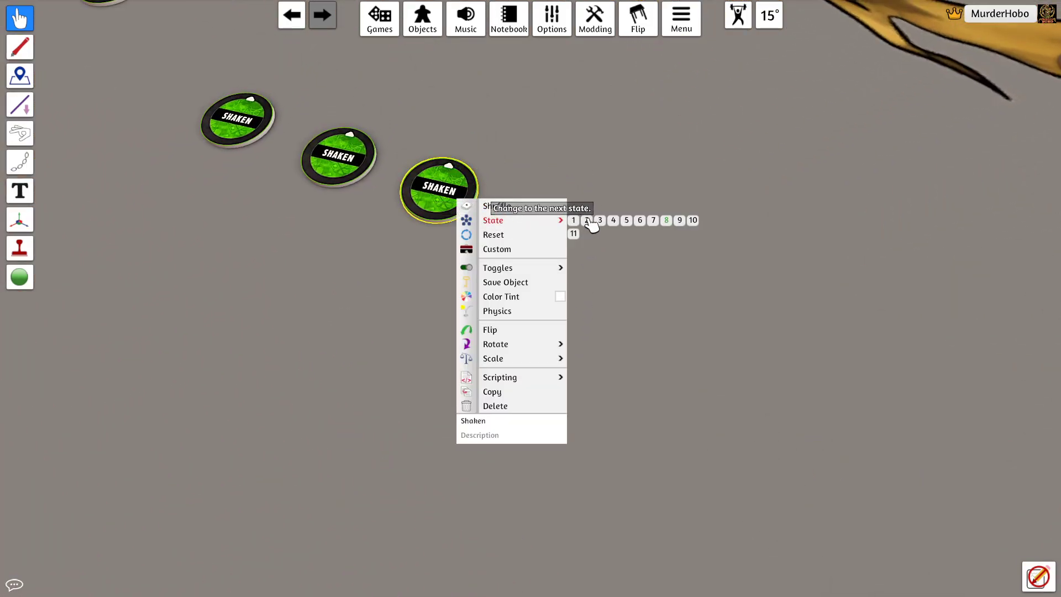
click(575, 234)
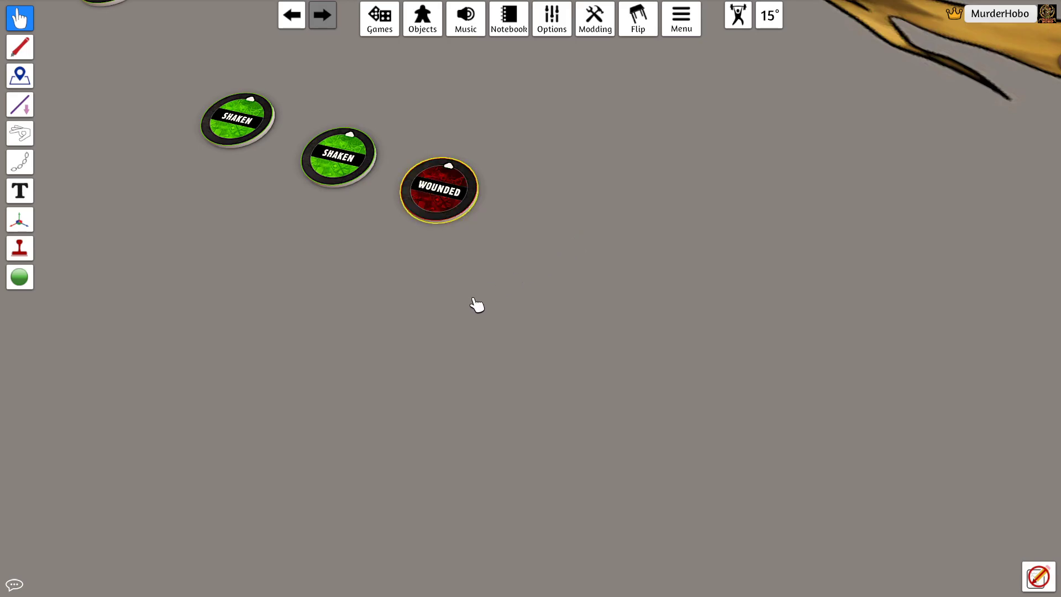
scroll(477, 304, down, 5)
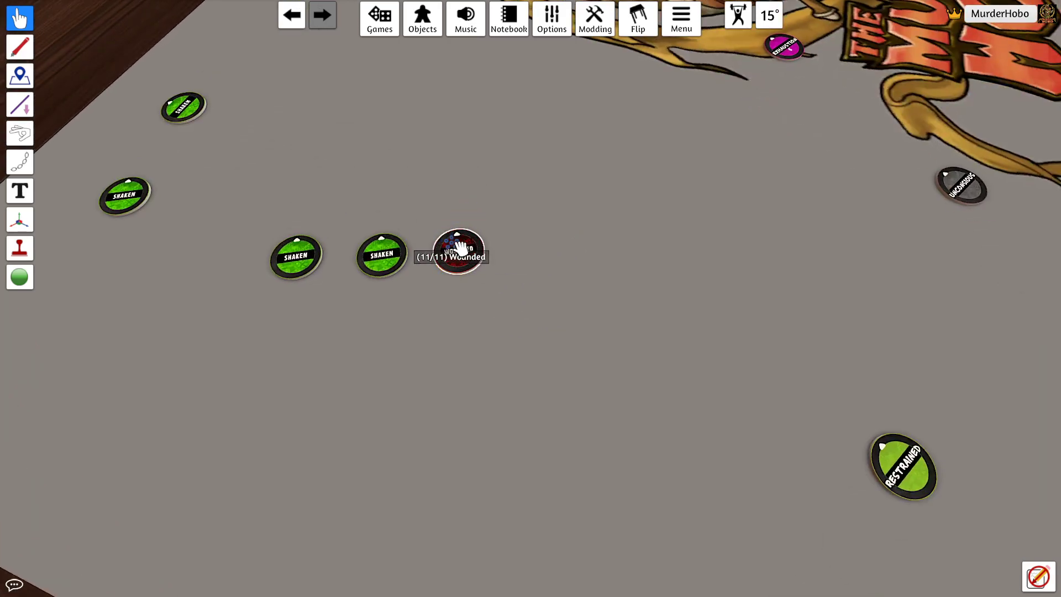
click(469, 252)
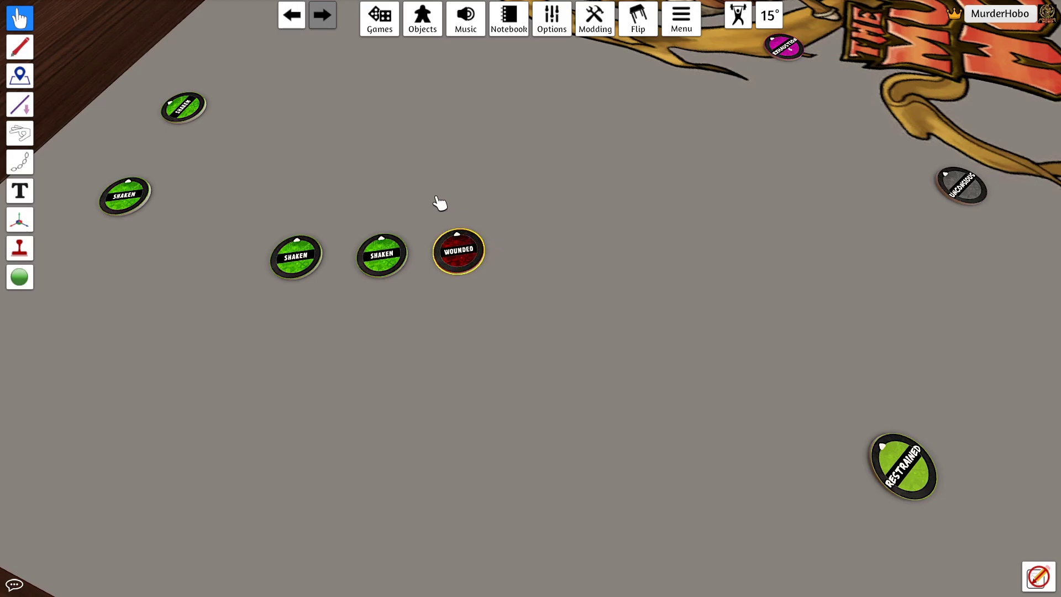
drag(462, 245, 434, 309)
Step: Look over the placed tokens and the row of single condition tokens, from Aim to Wounded, along the table's far edge
key(d)
key(a)
scroll(429, 384, down, 5)
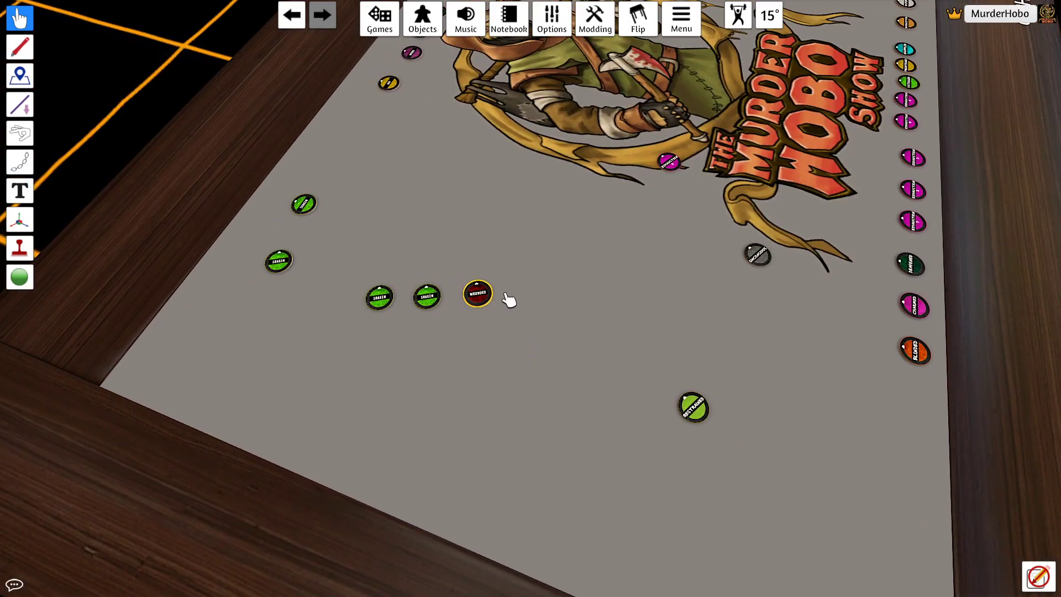
scroll(464, 339, down, 5)
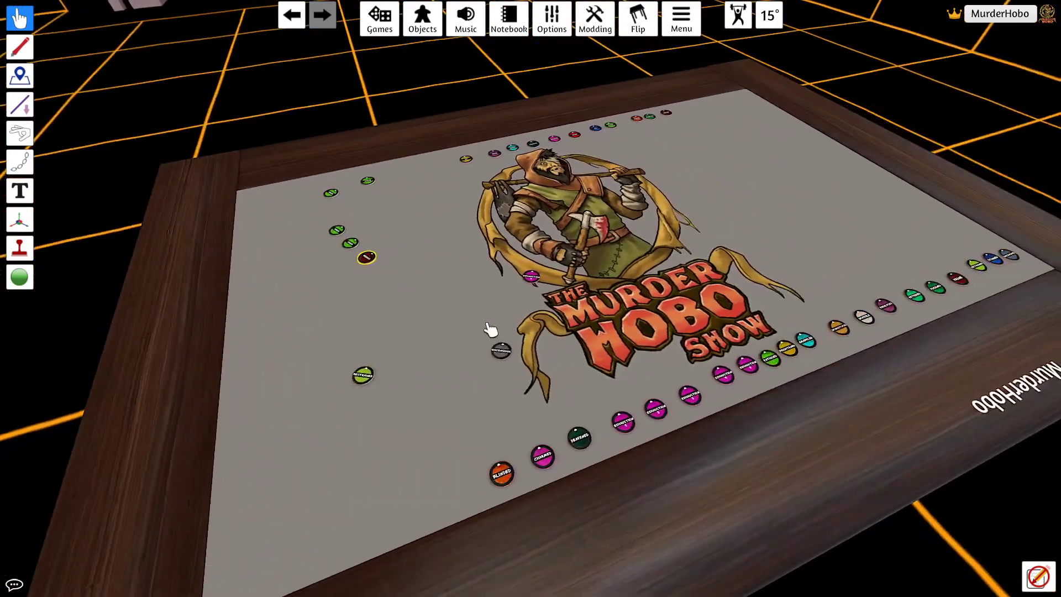
scroll(524, 235, up, 10)
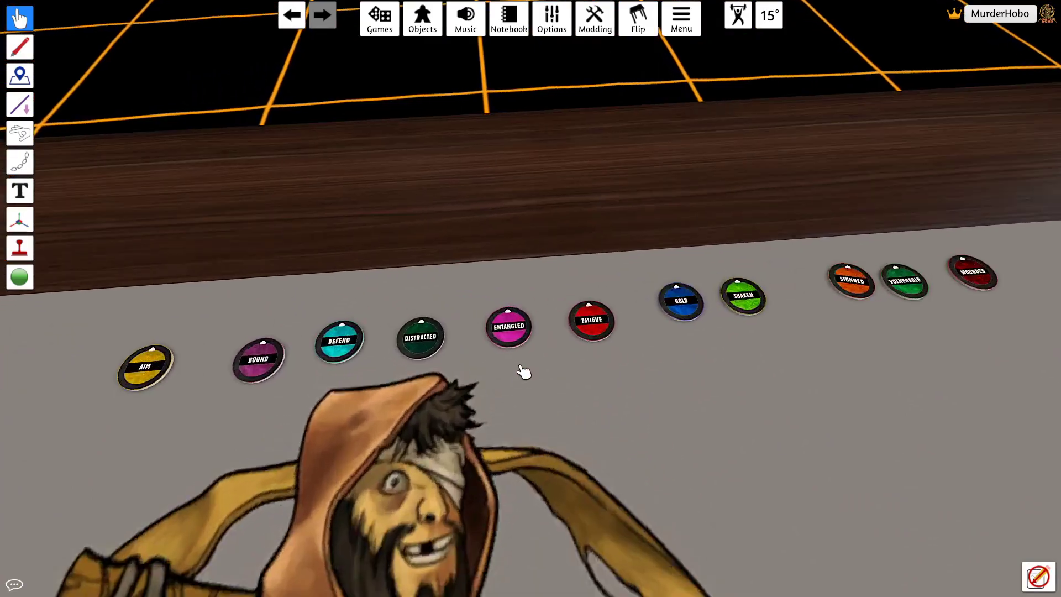
scroll(431, 273, down, 2)
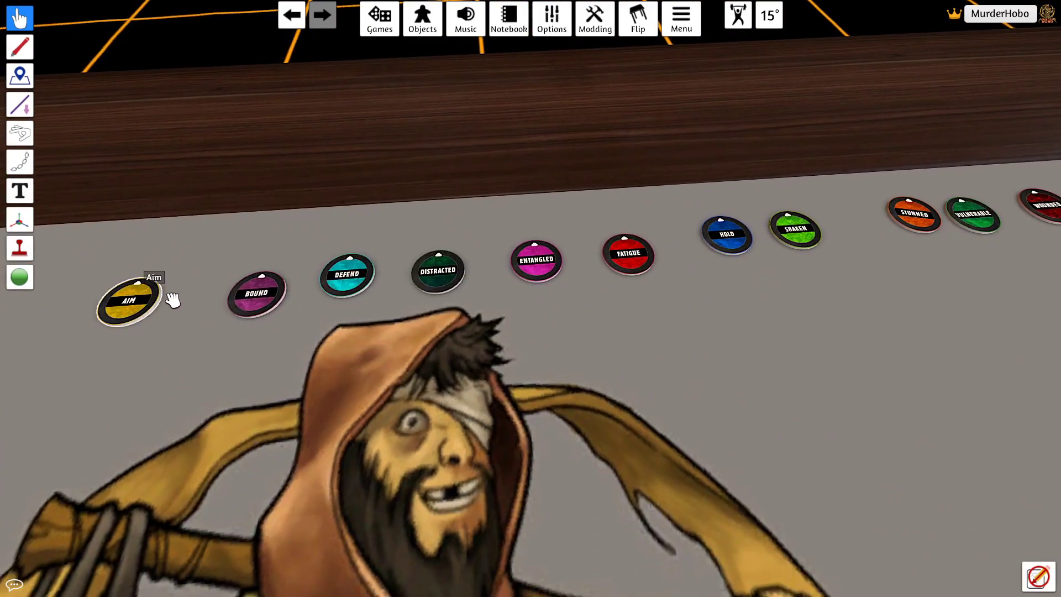
key(d)
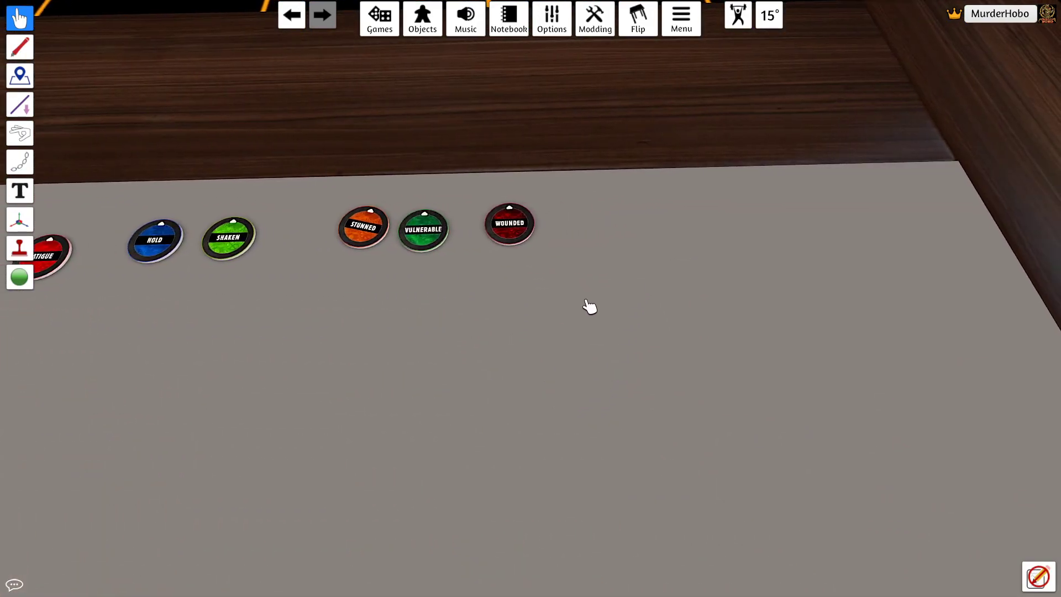
scroll(453, 352, down, 5)
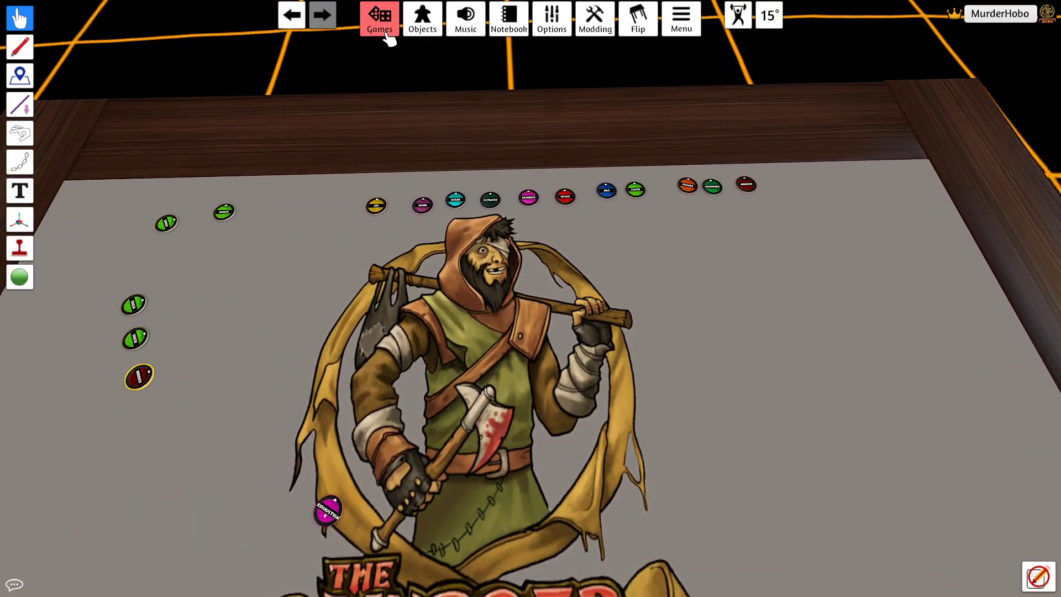
Step: Load the Workshop mod Savage Worlds Status Tokens and DND Condition Tokens onto the table
click(381, 29)
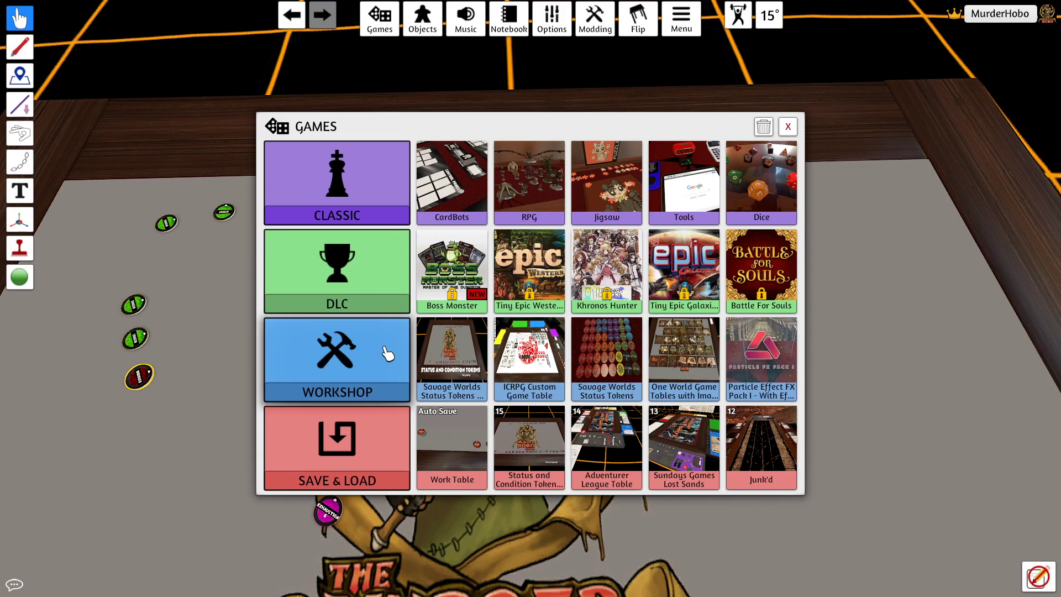
click(388, 354)
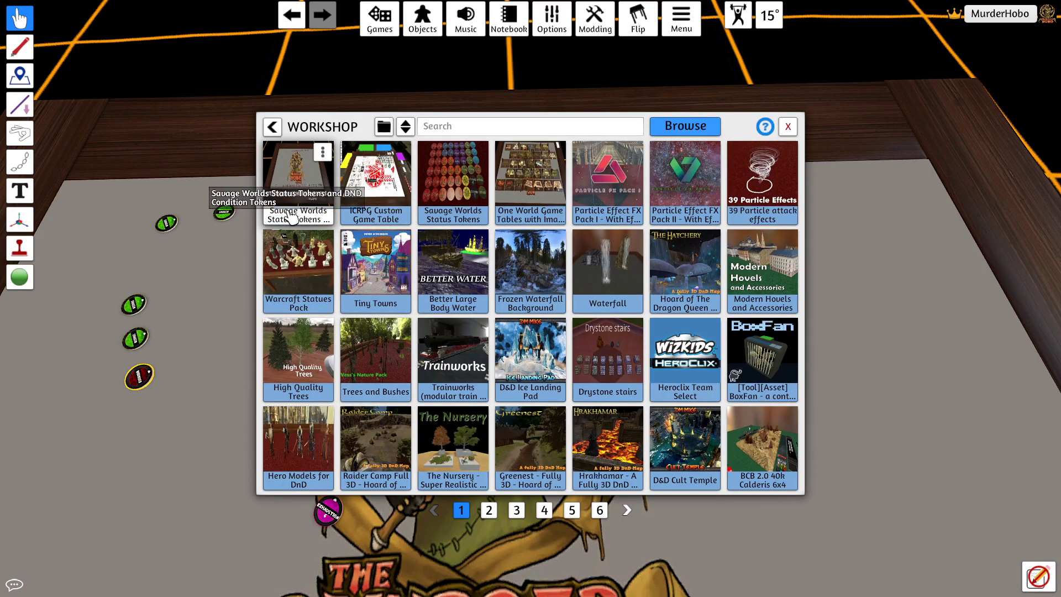
click(306, 191)
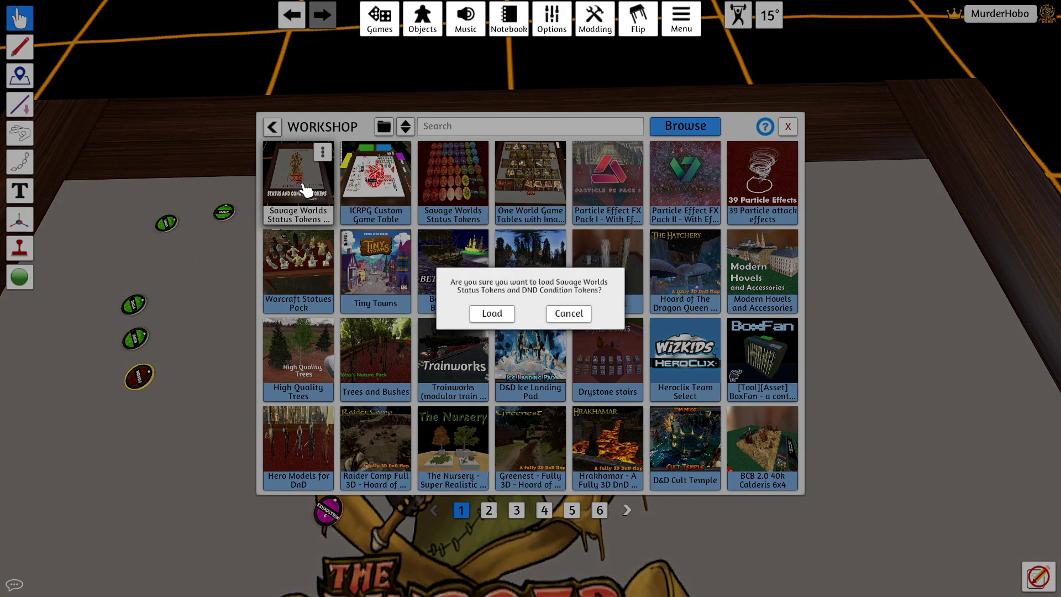
click(486, 316)
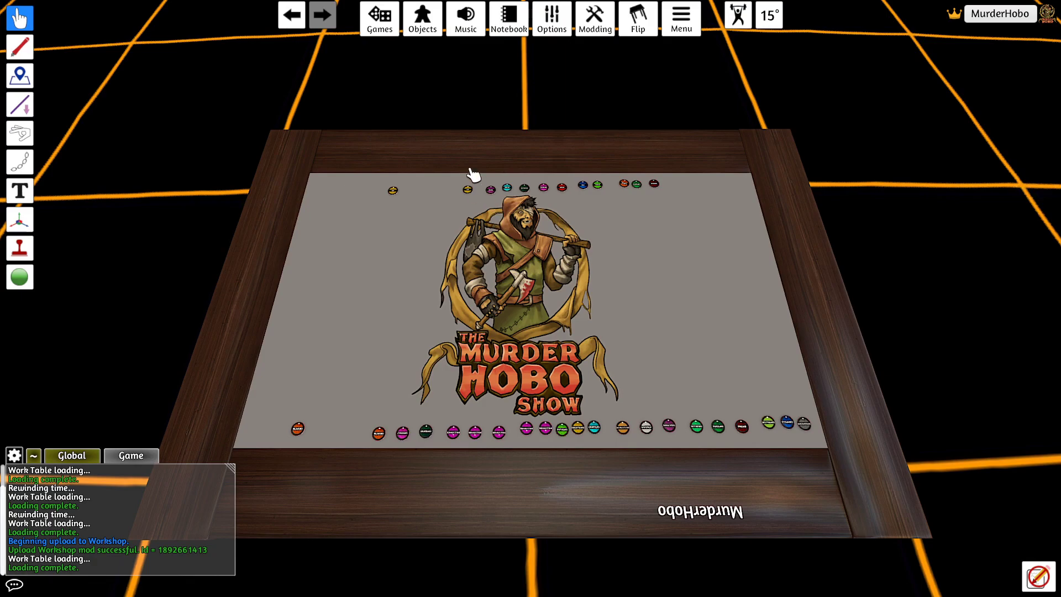
Step: Look over the list of subscribed Workshop mods, close it and return to the token table
click(385, 33)
click(337, 353)
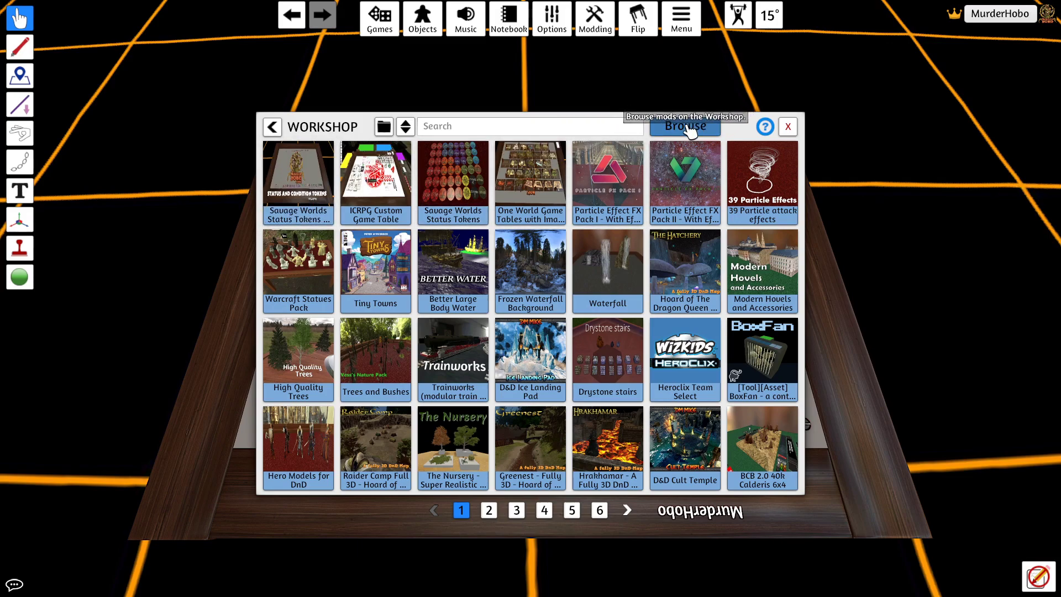
click(789, 130)
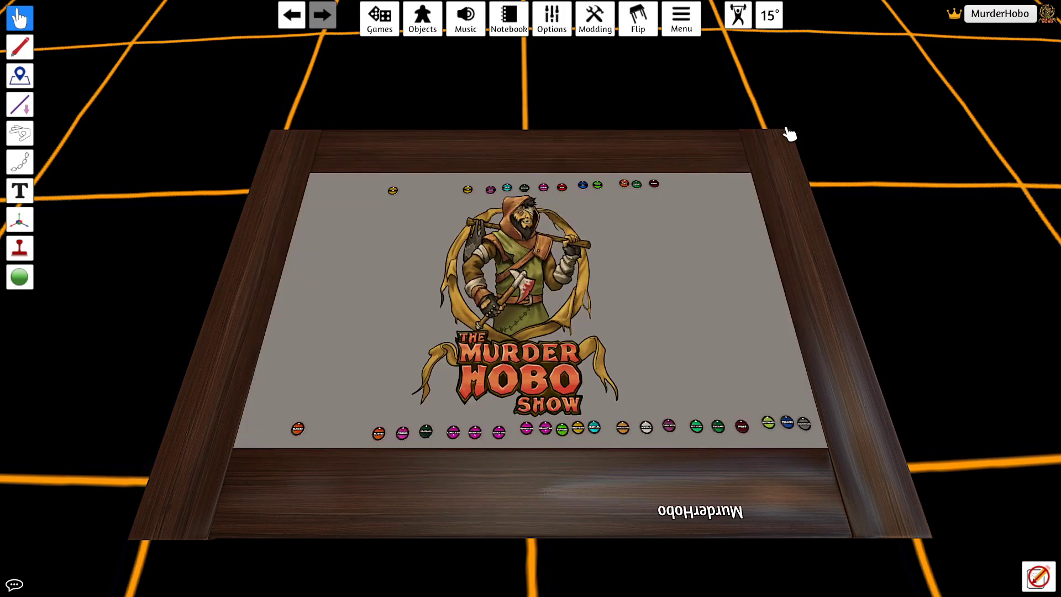
scroll(591, 297, up, 2)
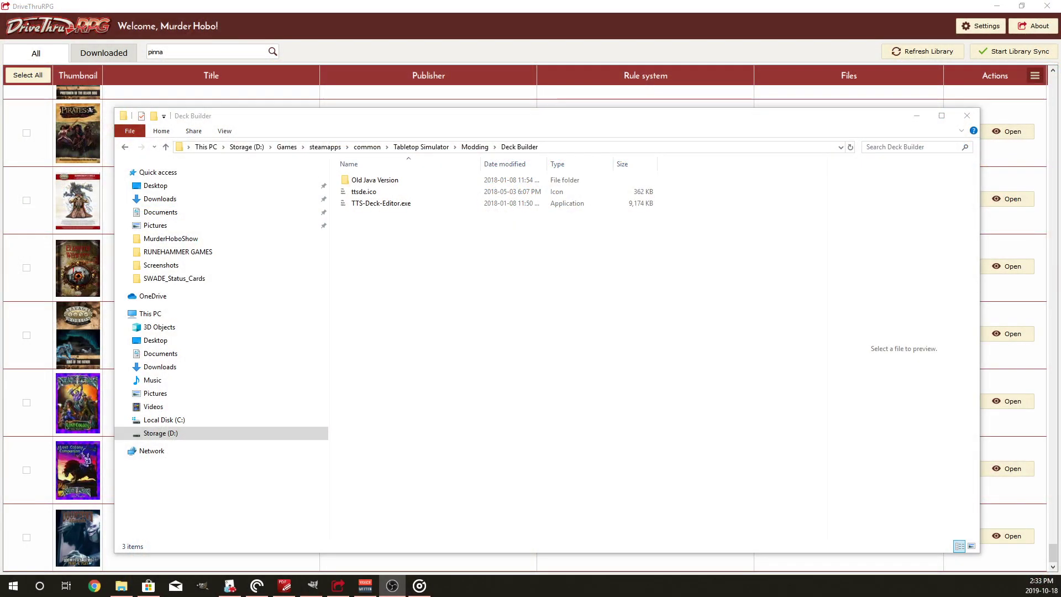
Step: Switch to GIMP and make all the card sheet layers visible, from SWADE_Status_Cards_9.png to SWADE_Status_Cards_2.png
key(alt+Tab)
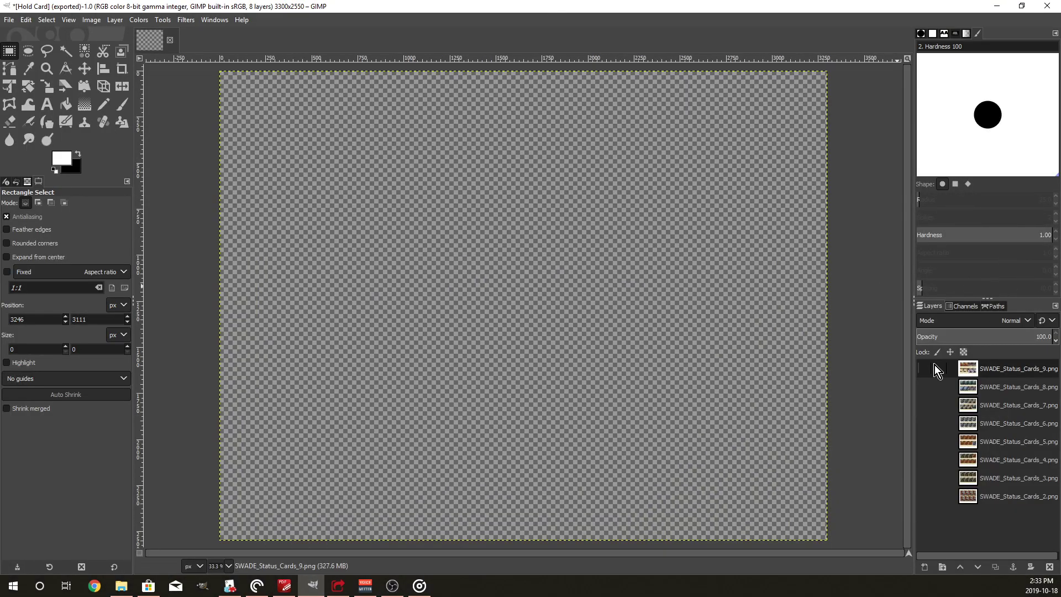
click(931, 368)
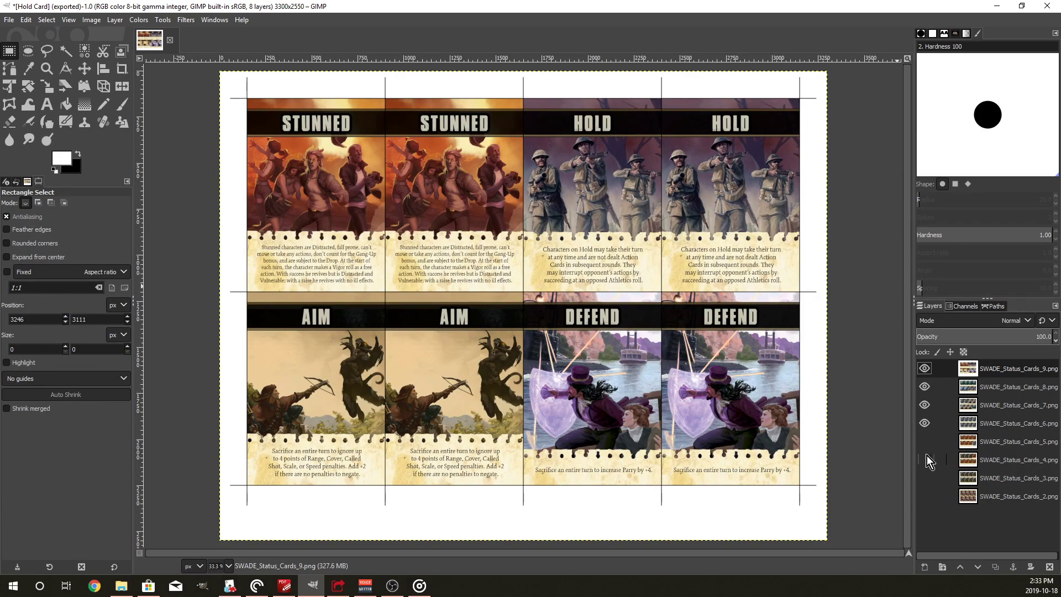
click(923, 495)
click(962, 383)
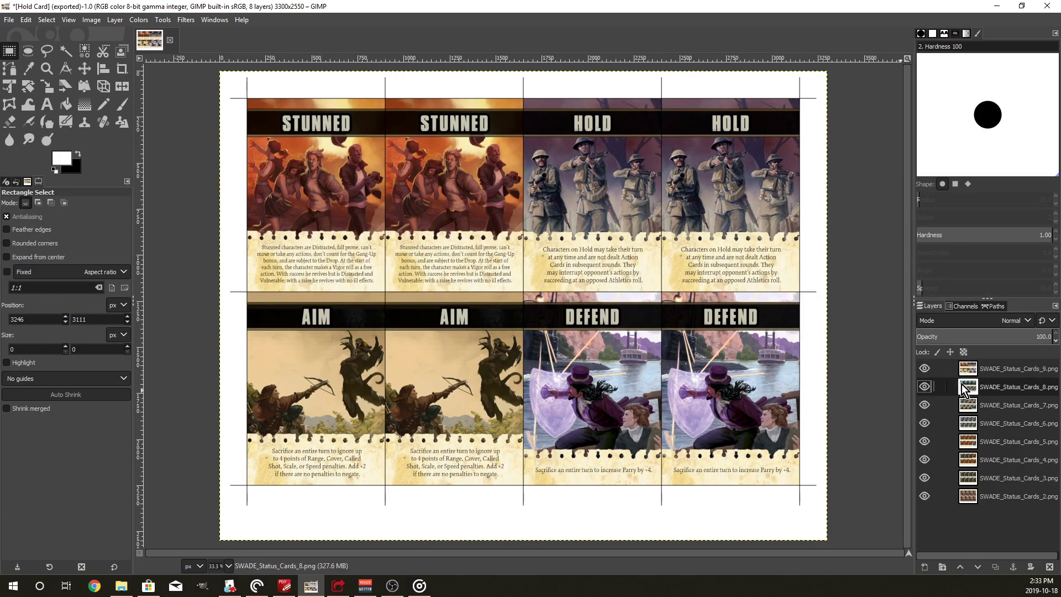
Step: Hide the layers SWADE_Status_Cards_9.png to SWADE_Status_Cards_3.png one after another to view each sheet down to the card backs
click(928, 368)
click(924, 386)
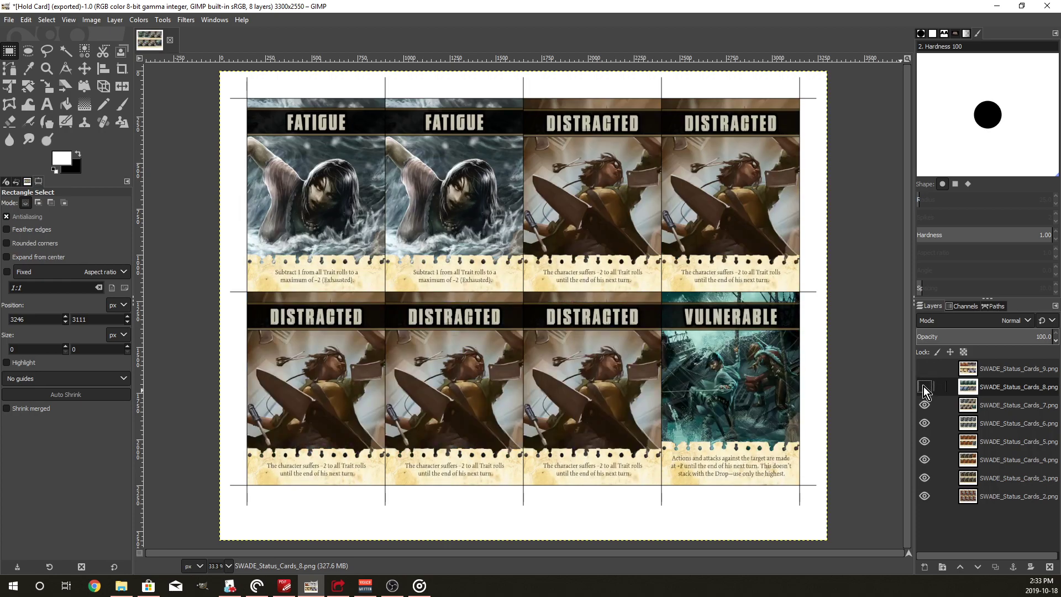
click(925, 405)
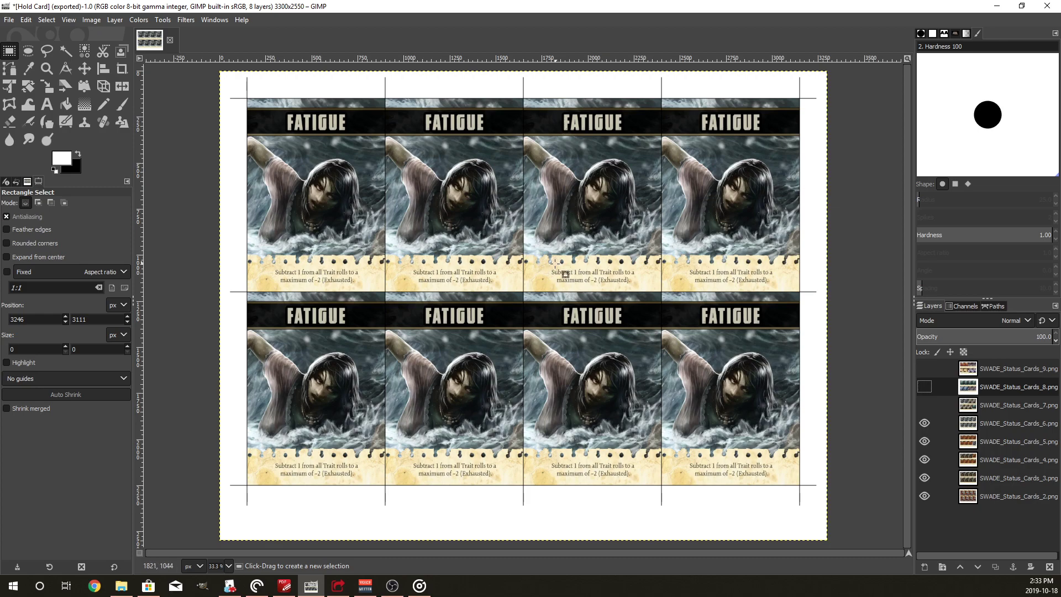
click(925, 423)
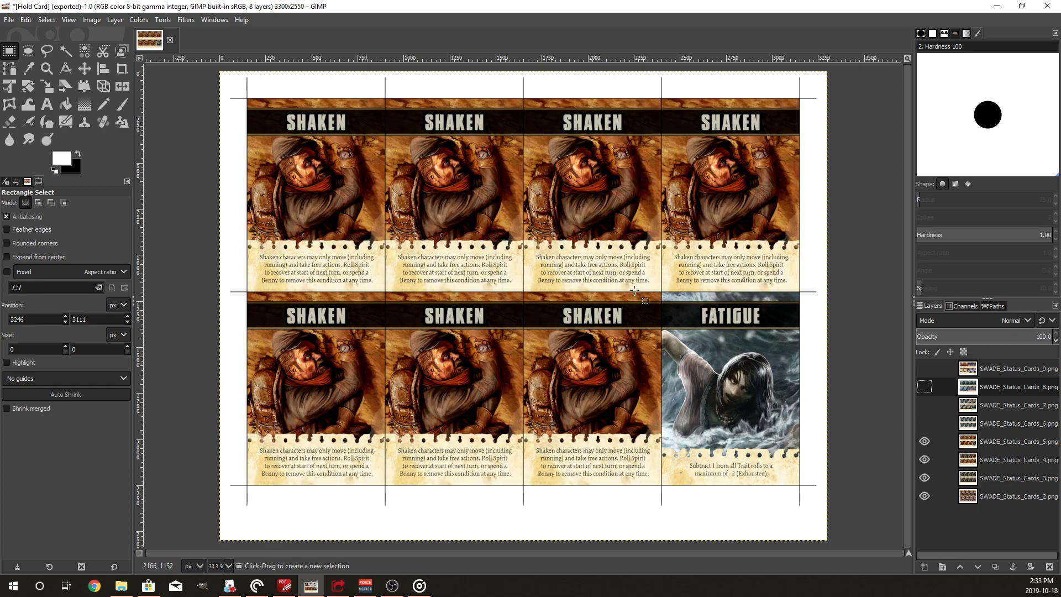
click(925, 441)
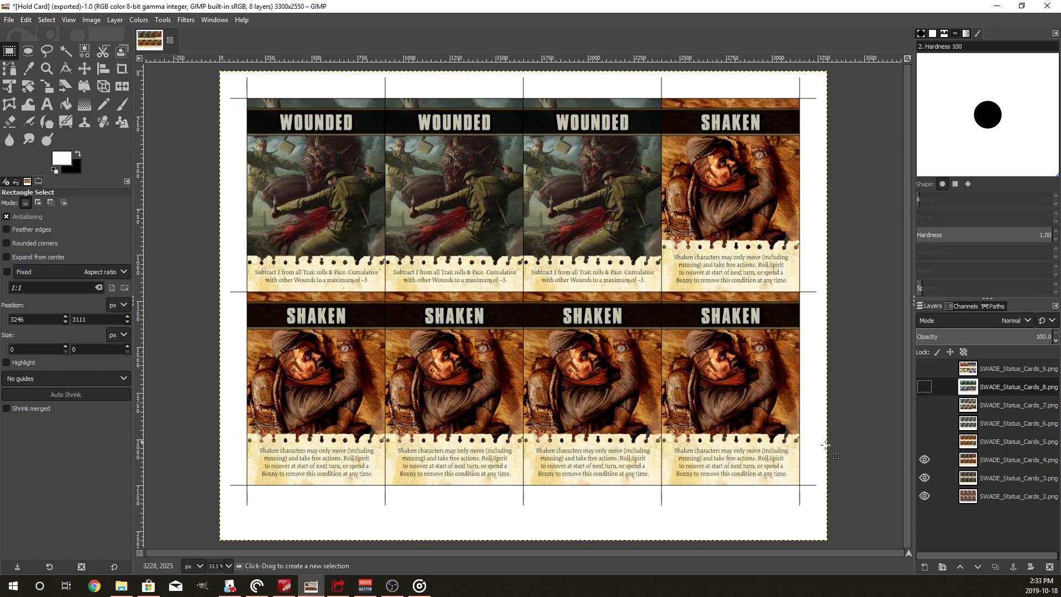
click(924, 460)
click(924, 478)
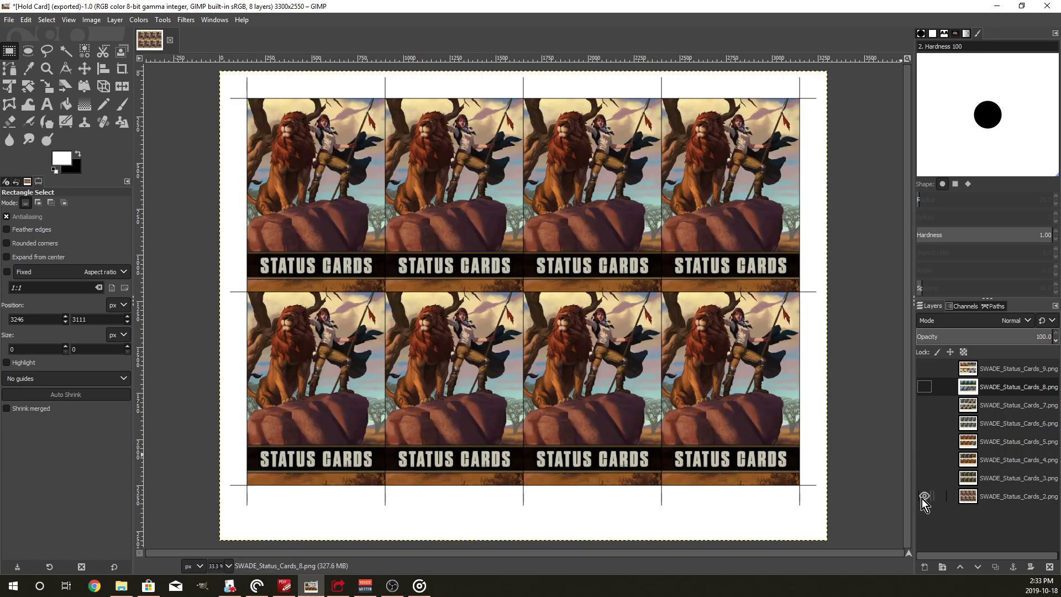
Step: Hide the SWADE_Status_Cards_2.png layer and show the SWADE_Status_Cards_3.png, SWADE_Status_Cards_8.png and SWADE_Status_Cards_9.png layers
click(924, 496)
click(925, 477)
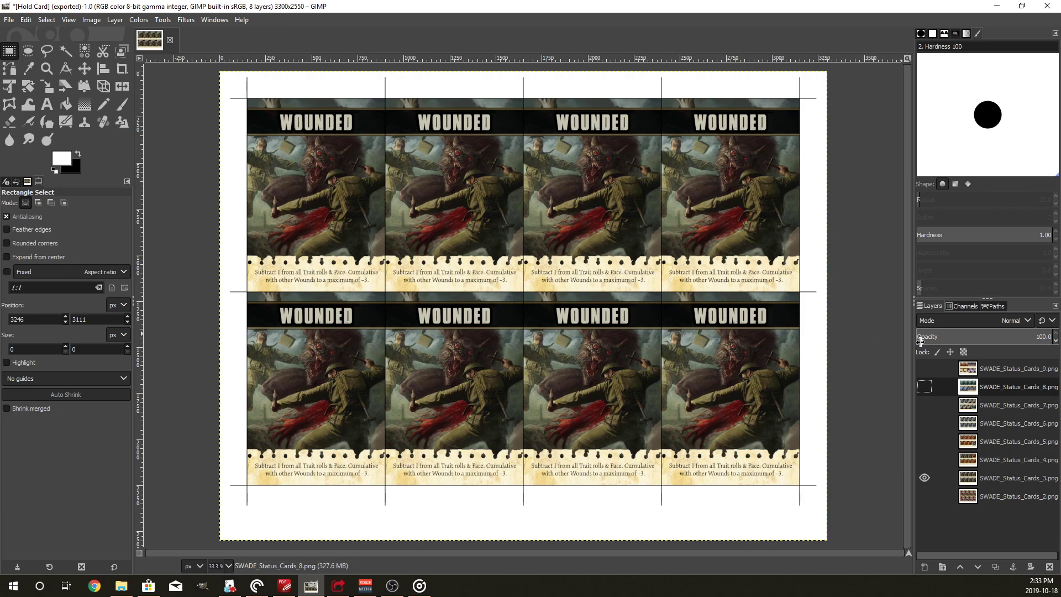
click(925, 368)
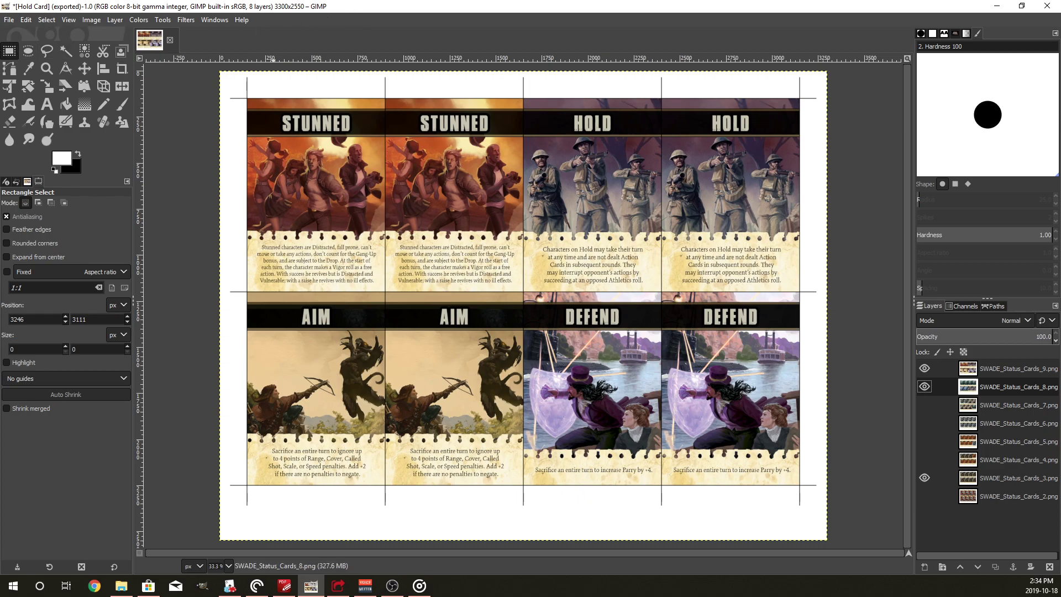
Step: Draw a rectangular selection of about 760 × 1058 px around the first Stunned card on the sheet
key(1)
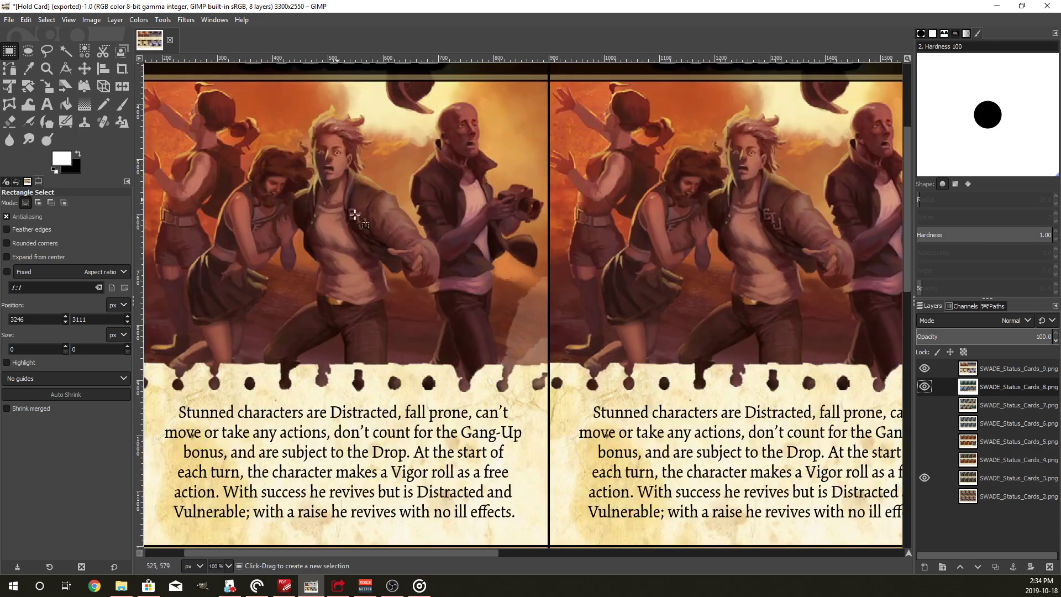
scroll(331, 210, up, 3)
scroll(392, 274, down, 2)
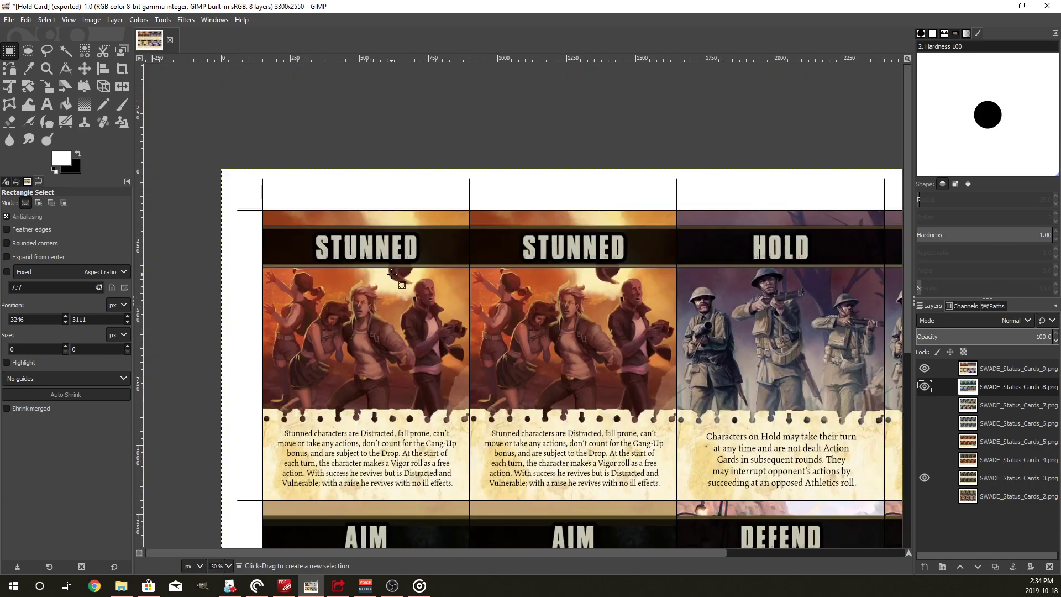
drag(261, 209, 479, 511)
scroll(471, 501, up, 4)
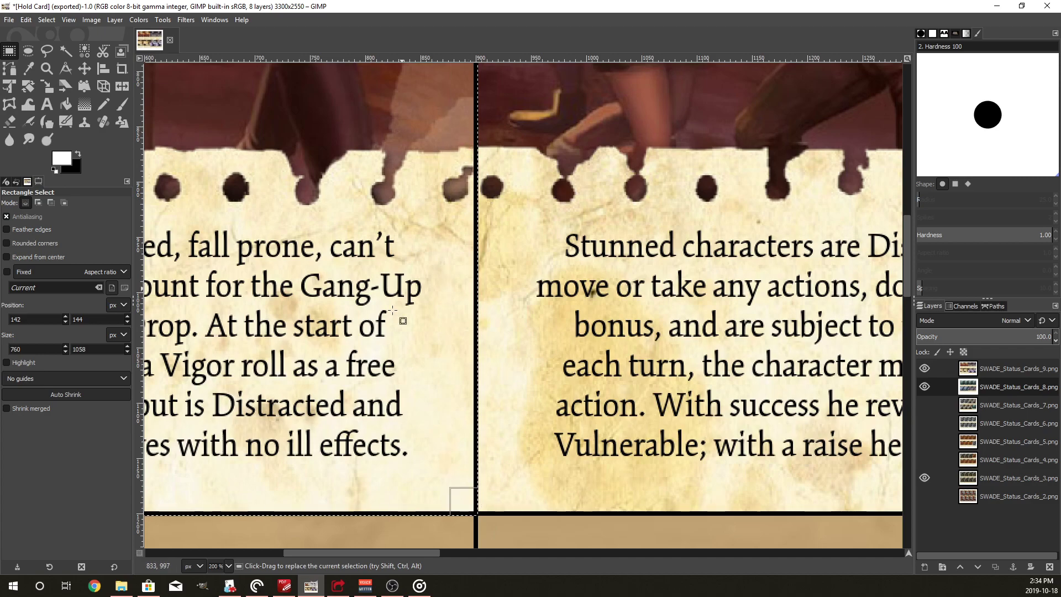
scroll(353, 303, up, 5)
scroll(333, 279, down, 3)
scroll(333, 280, down, 5)
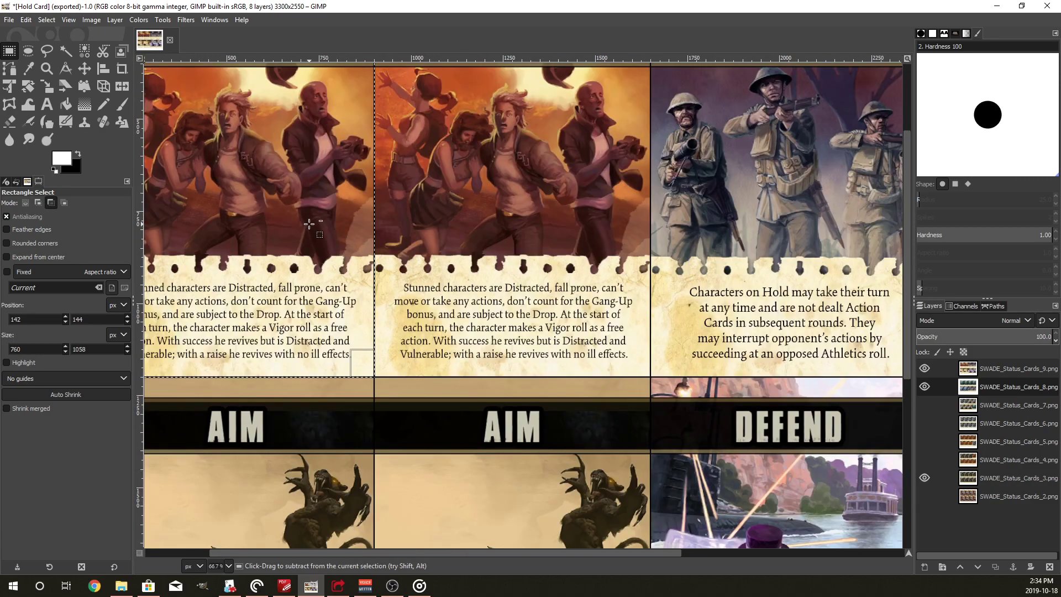
scroll(267, 507, left, 1)
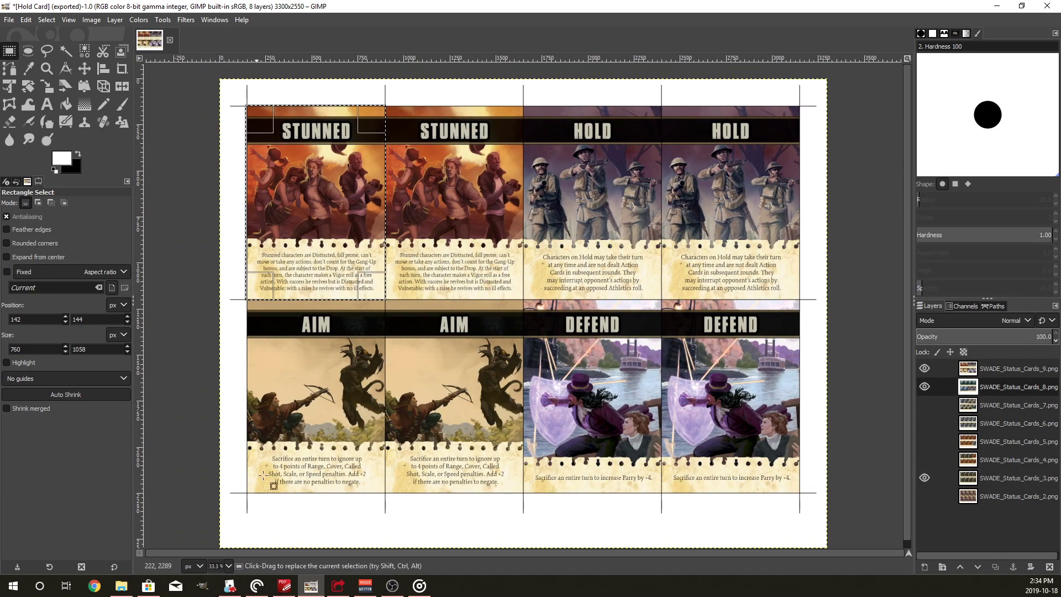
Step: Tighten the upper-left corner of the selection to the Stunned card's artwork, at position 147, 147 and size 755 × 1055 px
scroll(226, 91, up, 3)
scroll(226, 91, up, 1)
drag(325, 169, 333, 171)
click(326, 167)
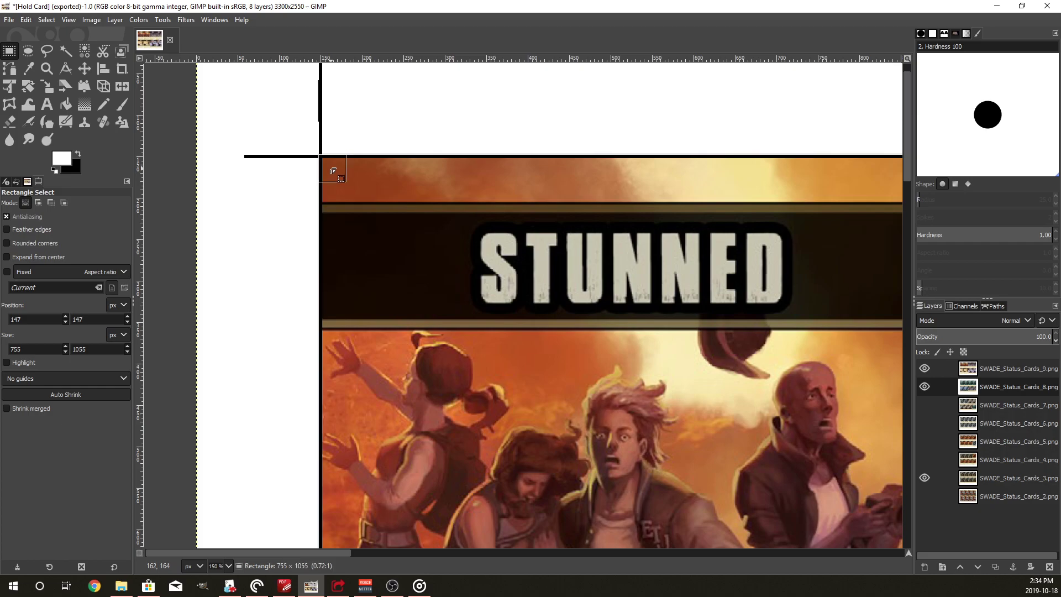
scroll(334, 171, down, 2)
scroll(532, 445, down, 3)
scroll(487, 101, up, 1)
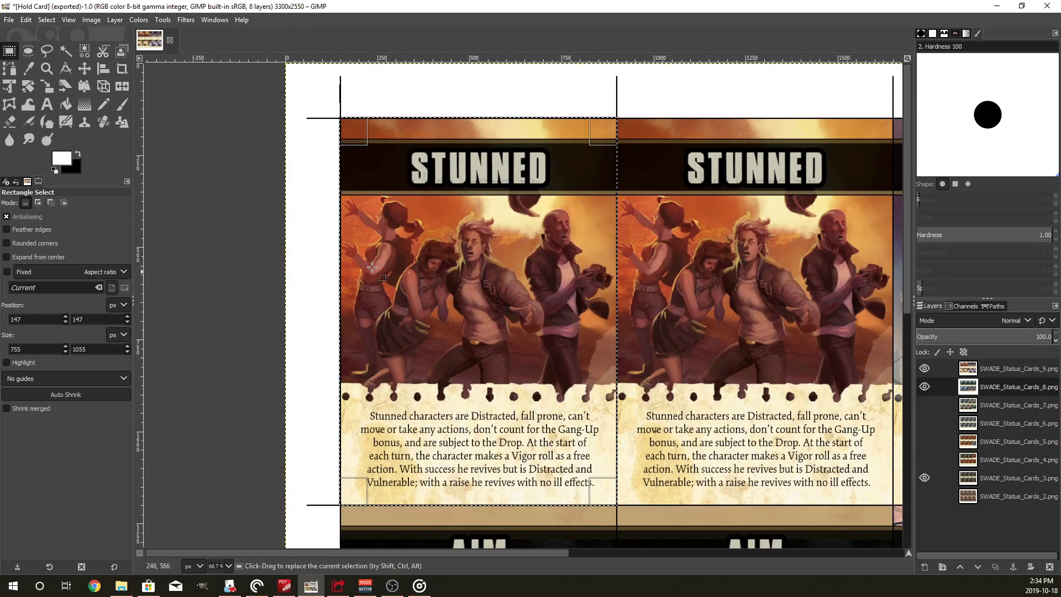
Step: Crop the image to the selected Stunned card, then undo the crop to restore the full sheet
click(91, 20)
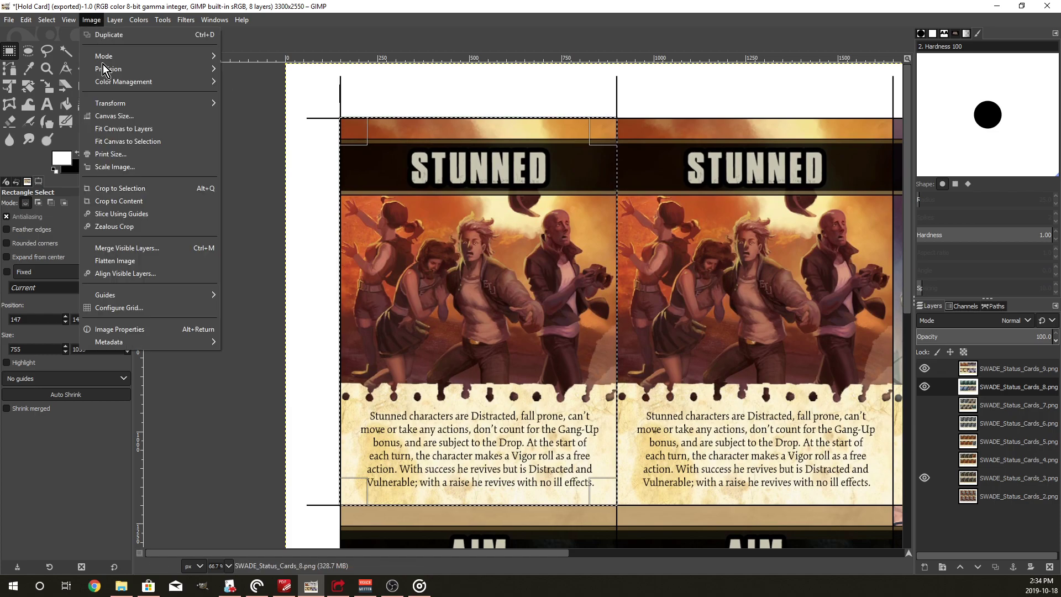
click(132, 189)
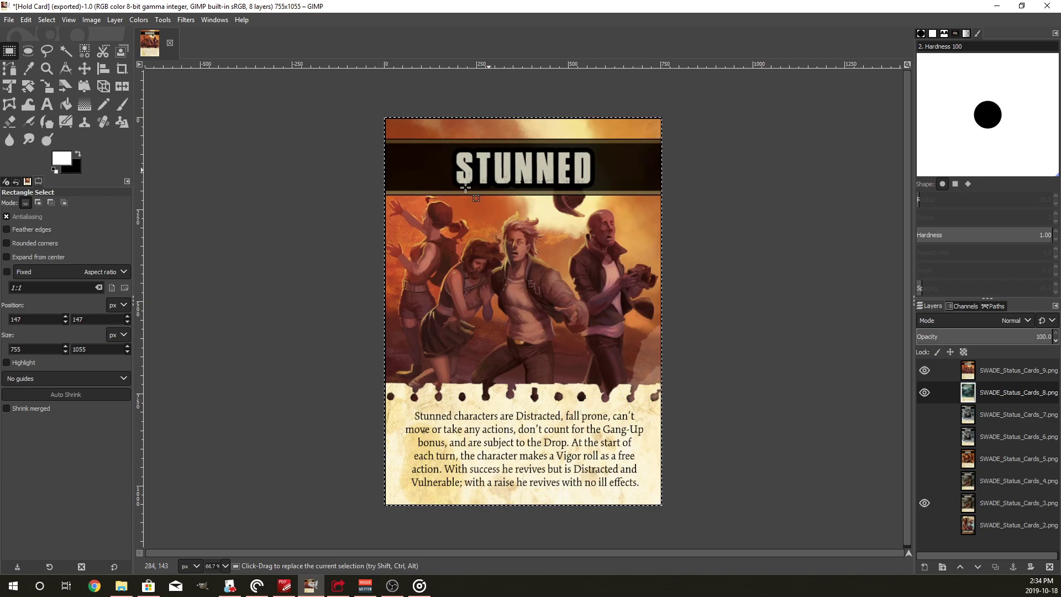
key(ctrl+z)
key(minus)
key(minus)
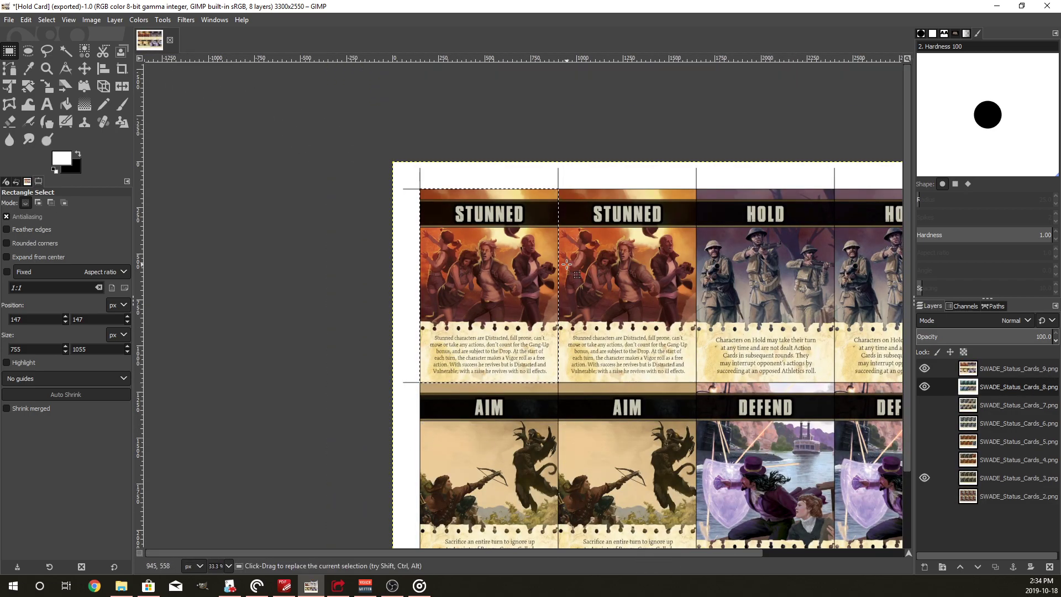
scroll(544, 331, down, 2)
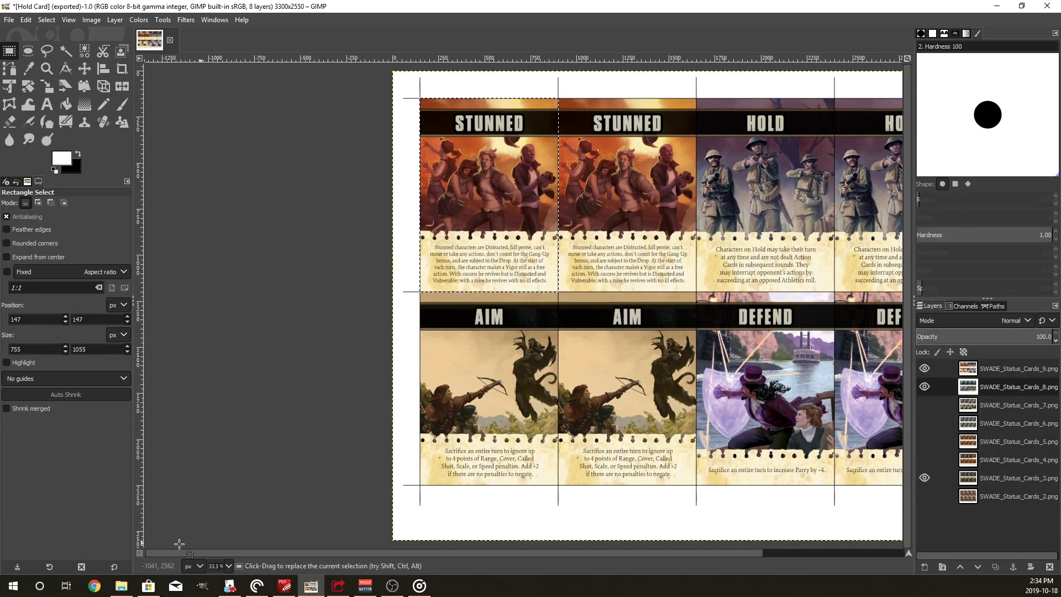
Step: Switch to File Explorer and open the Downloads folder
click(119, 586)
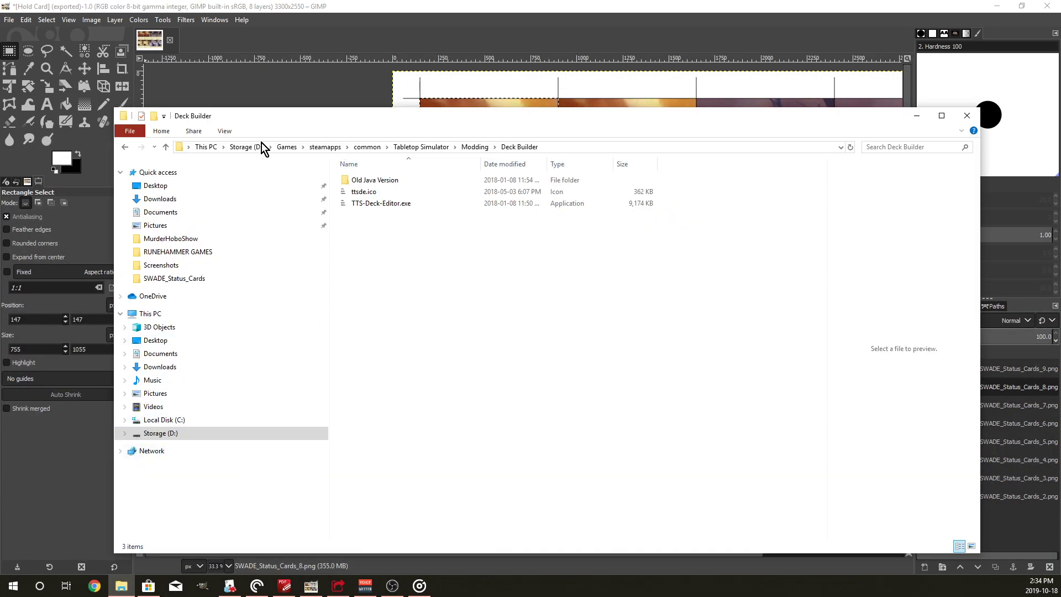
click(157, 186)
click(160, 199)
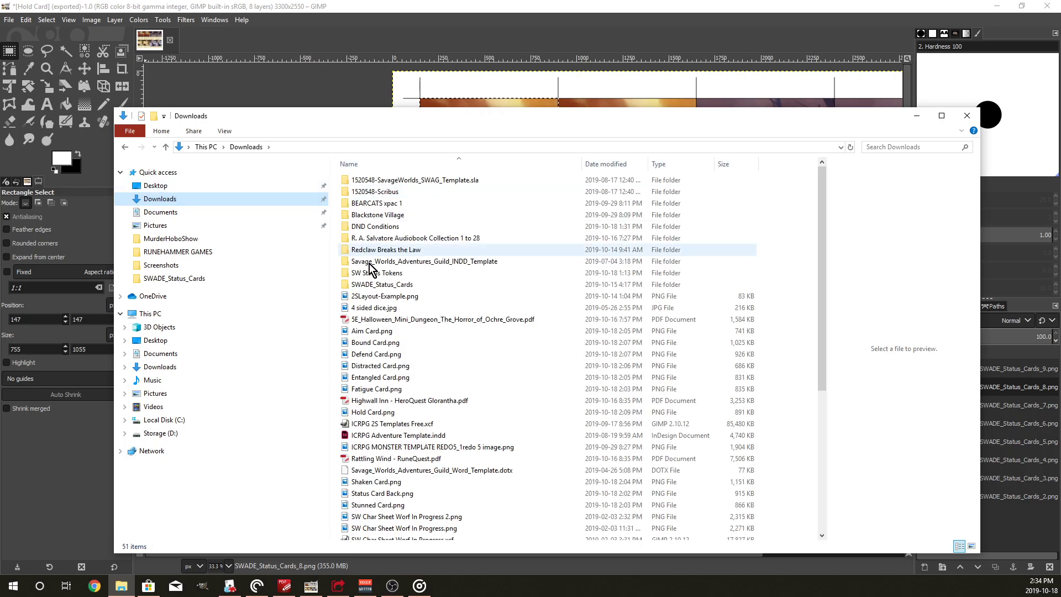
Step: Look inside the SWADE_Status_Cards folder and go back to the Downloads folder
double_click(389, 285)
click(374, 181)
click(125, 146)
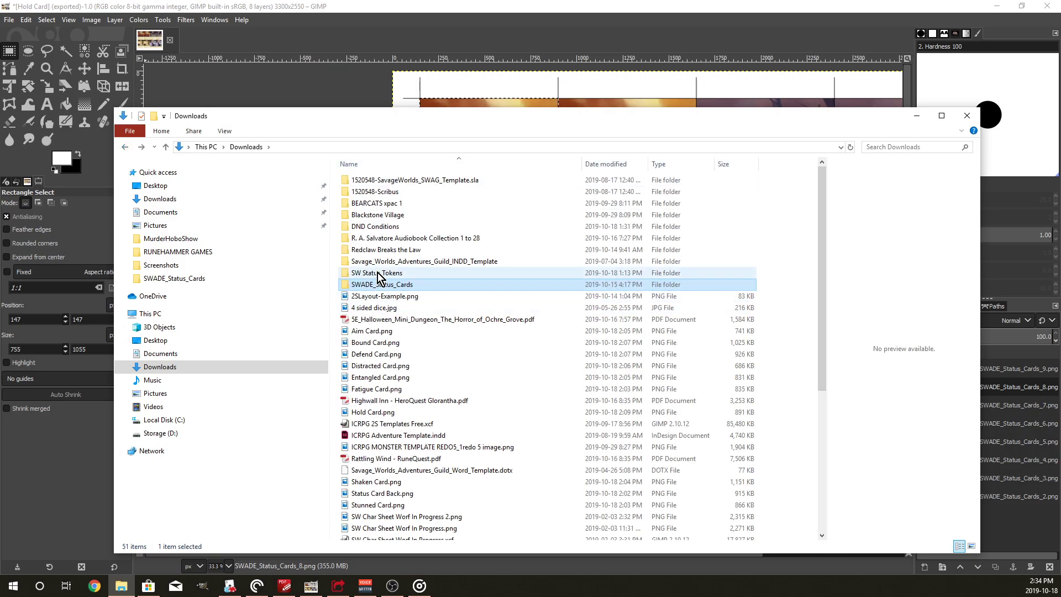
Step: Preview the exported card images Aim, Bound, Defend, Distracted and Entangled, and look through the rest of the Downloads folder
click(376, 331)
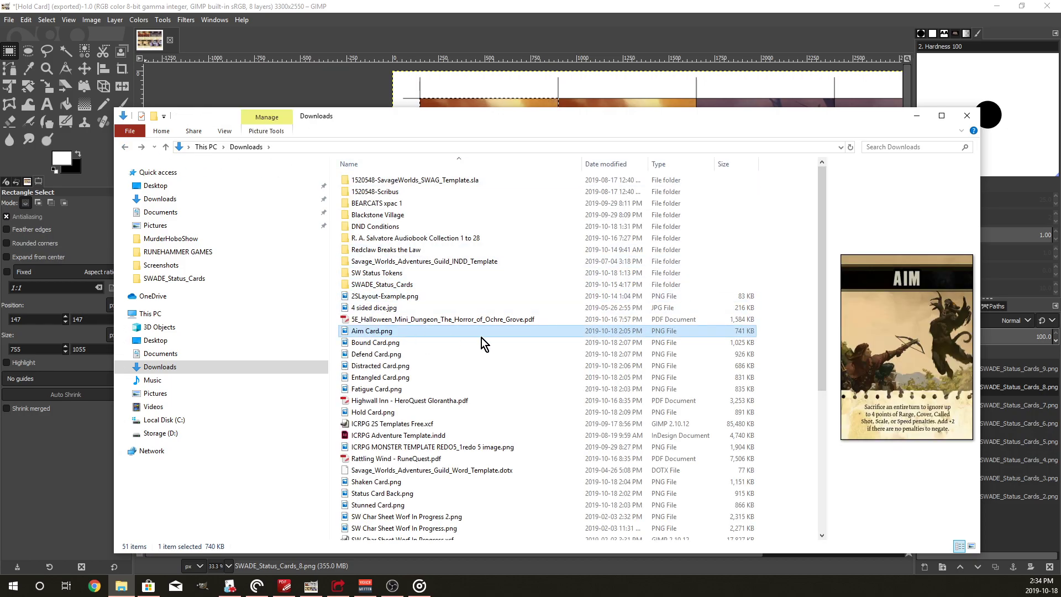
click(376, 344)
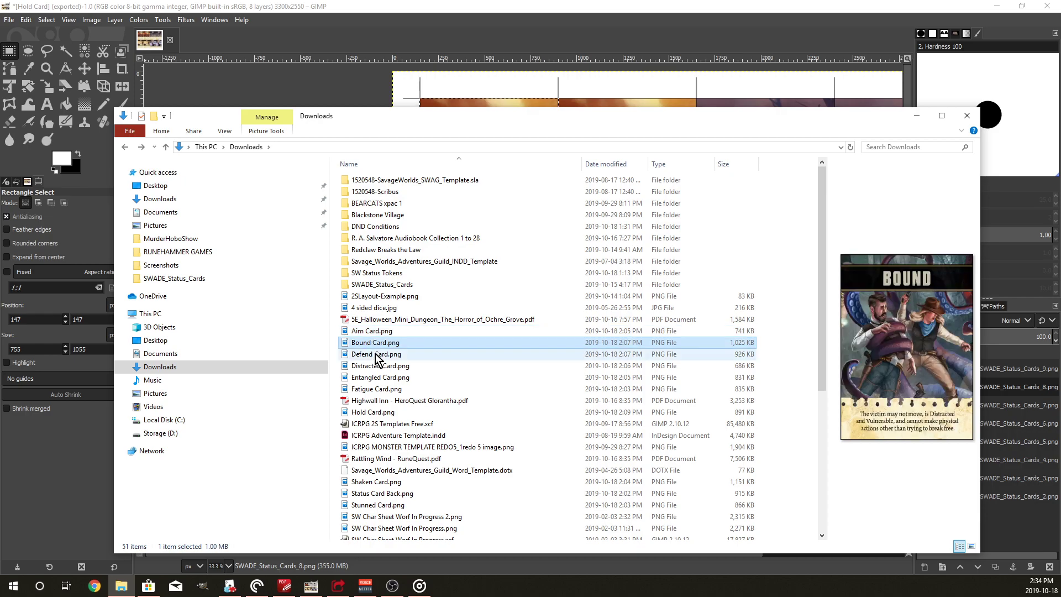
click(375, 354)
click(378, 366)
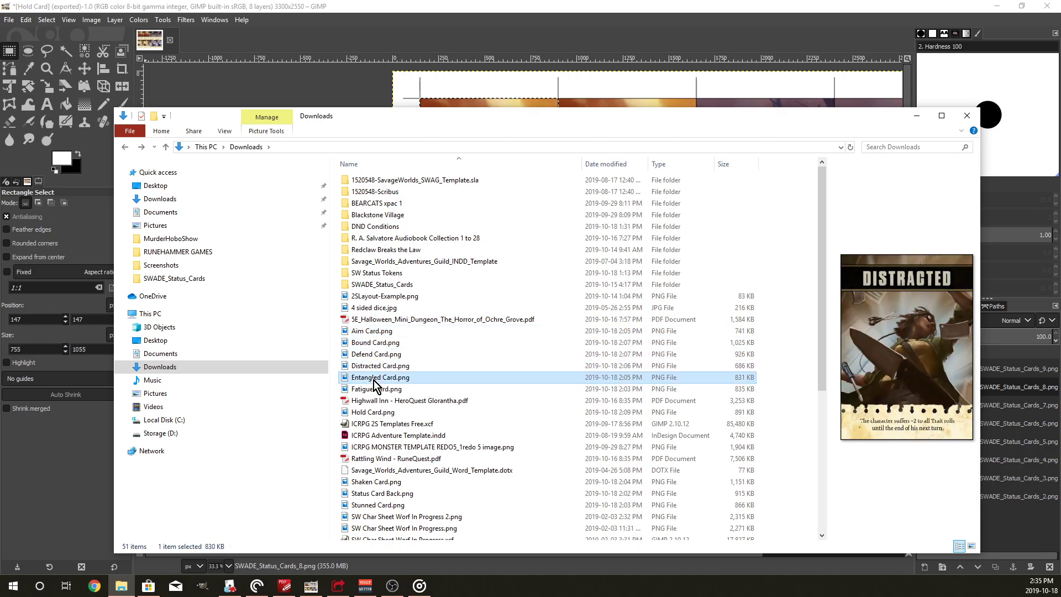
click(374, 378)
scroll(354, 492, down, 5)
scroll(400, 376, up, 5)
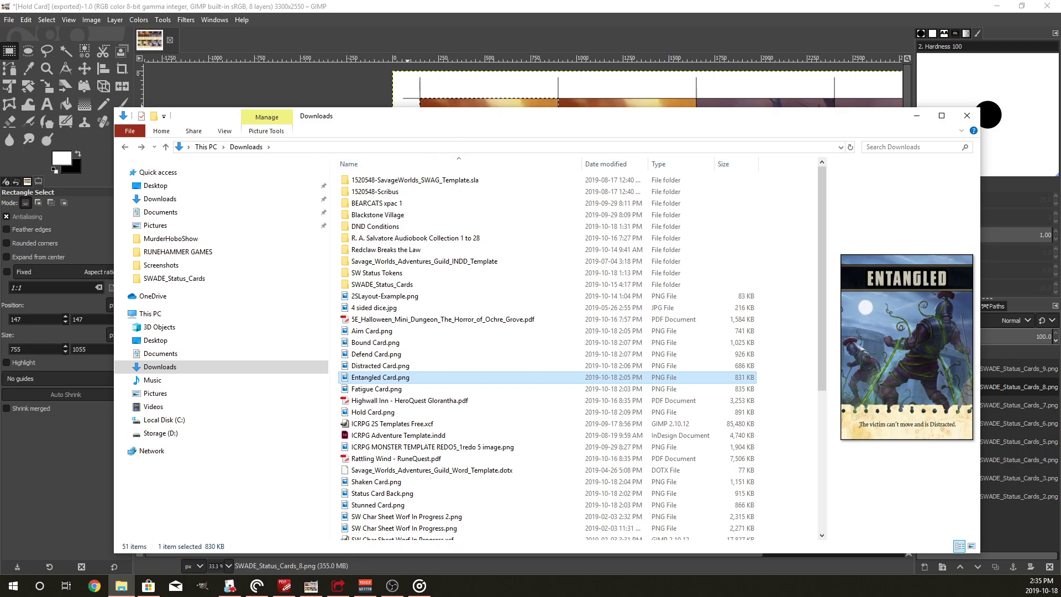
Step: Open the Modding folder of Tabletop Simulator on the Storage (D:) drive, under Games, steamapps and common
click(157, 433)
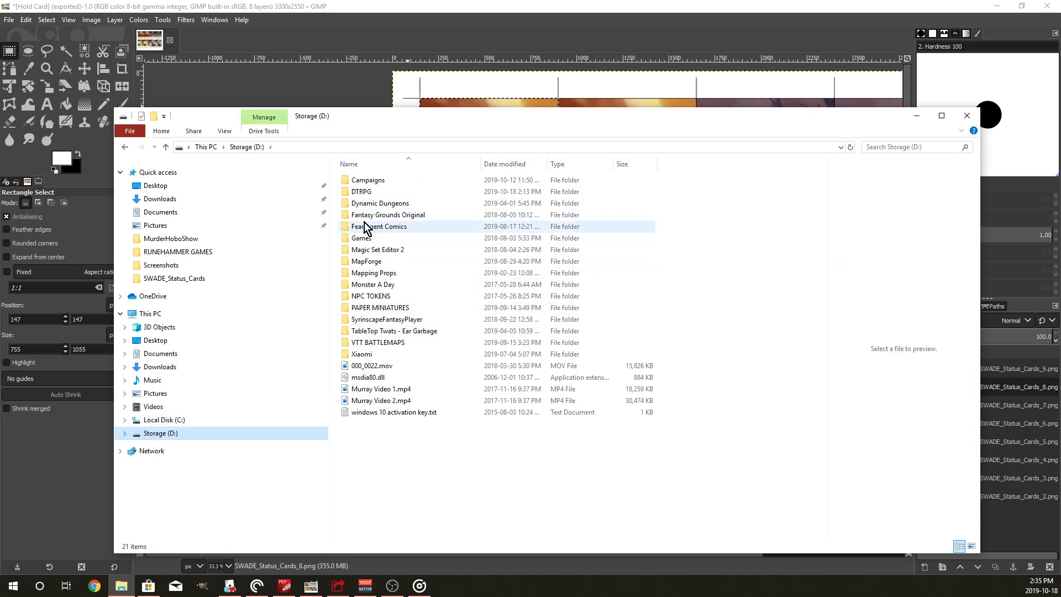
double_click(362, 241)
click(372, 194)
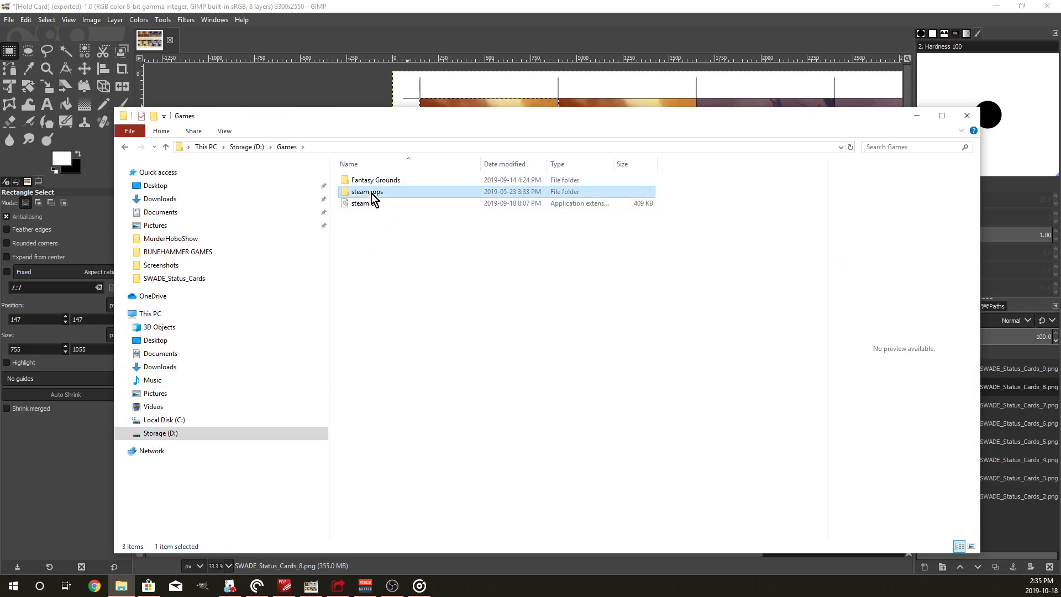
double_click(371, 193)
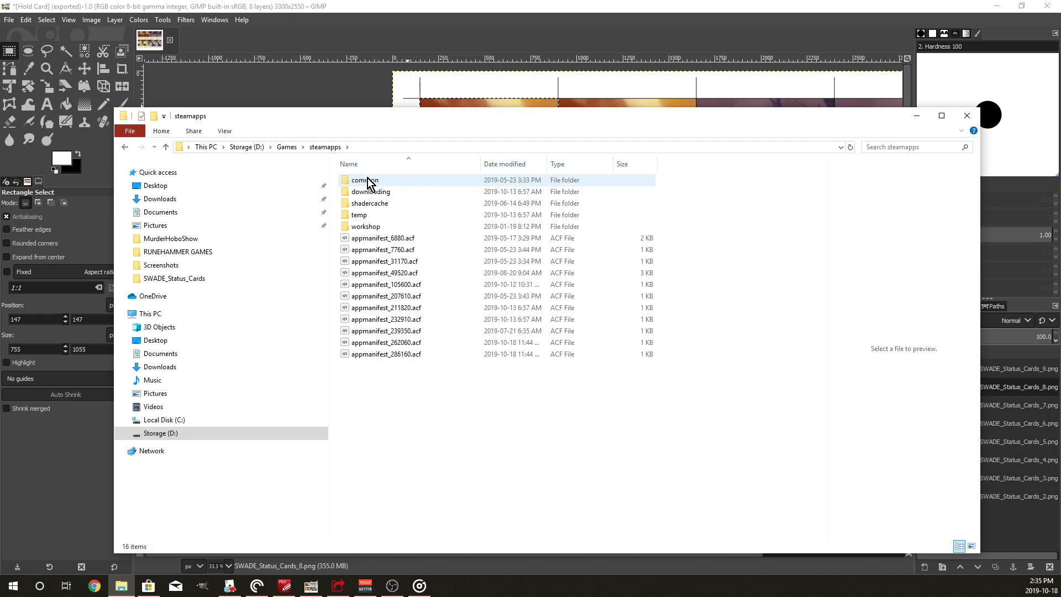
double_click(369, 181)
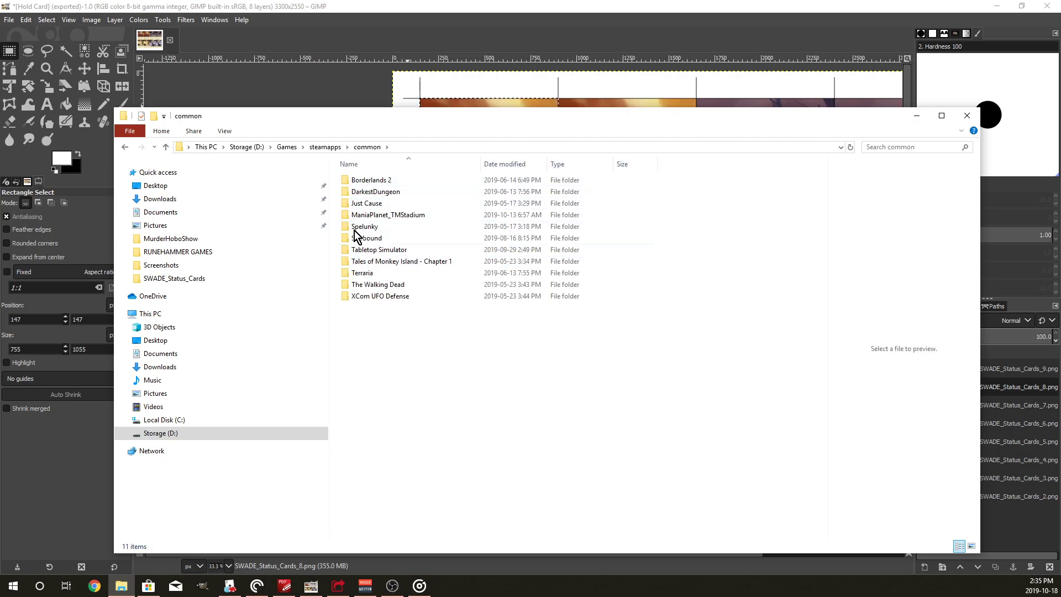
double_click(380, 249)
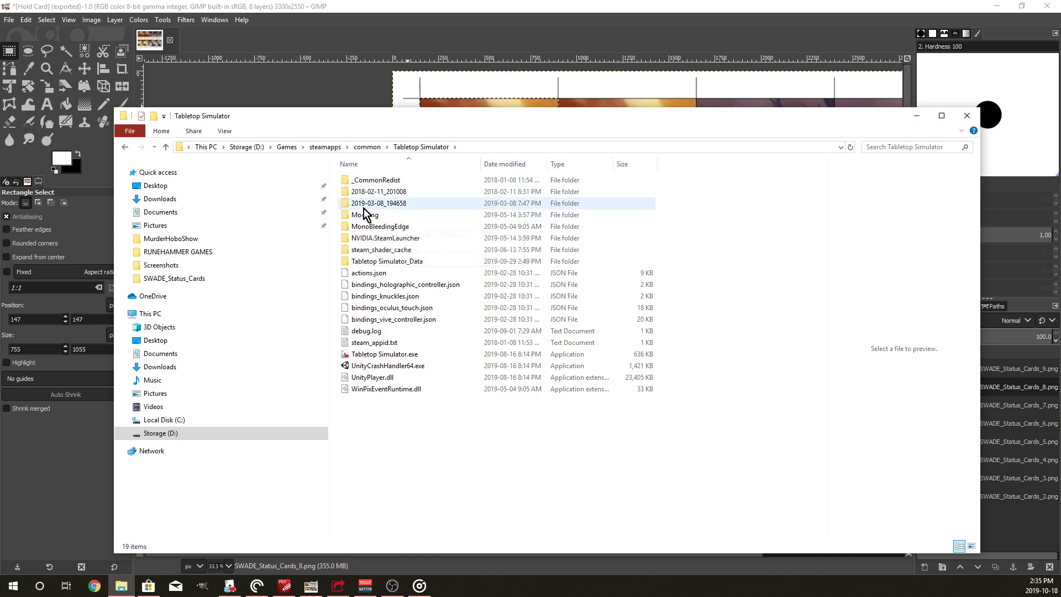
key(ctrl+shift+5)
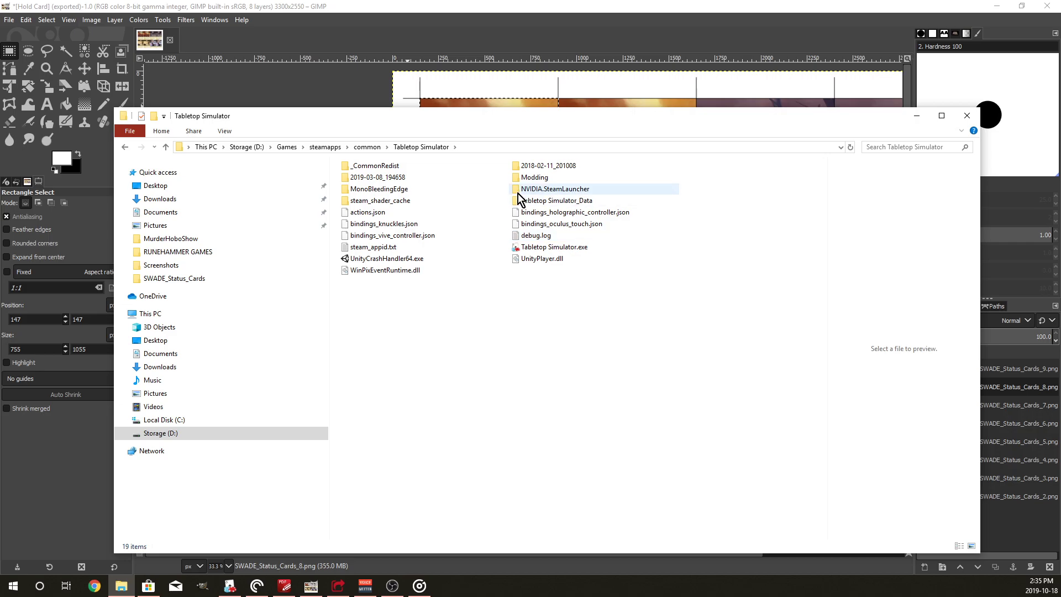
double_click(537, 181)
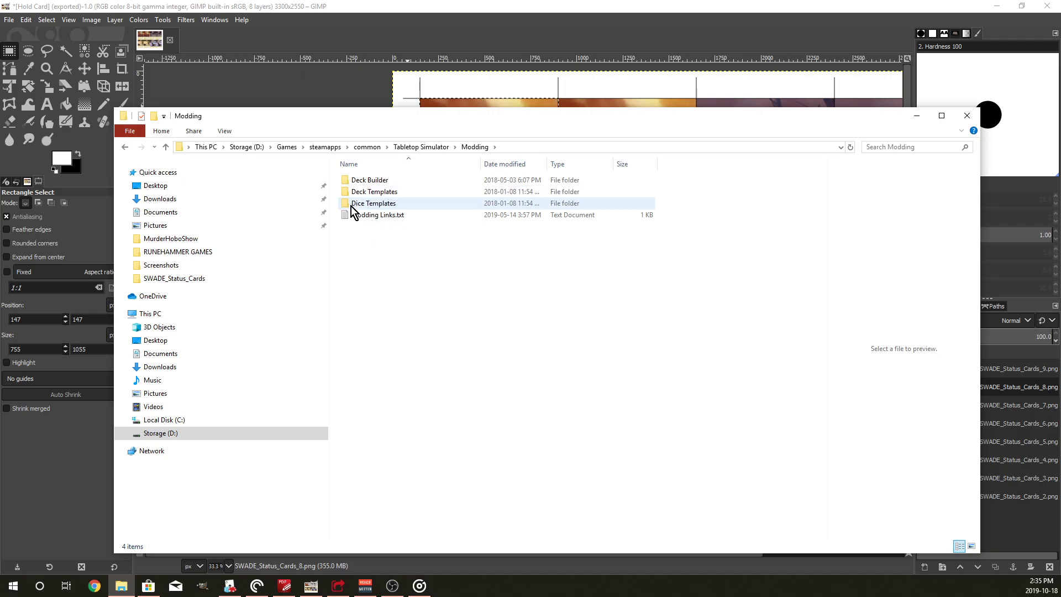
Step: Look inside the Dice Templates folder, return to Modding and open the Deck Templates folder
double_click(375, 209)
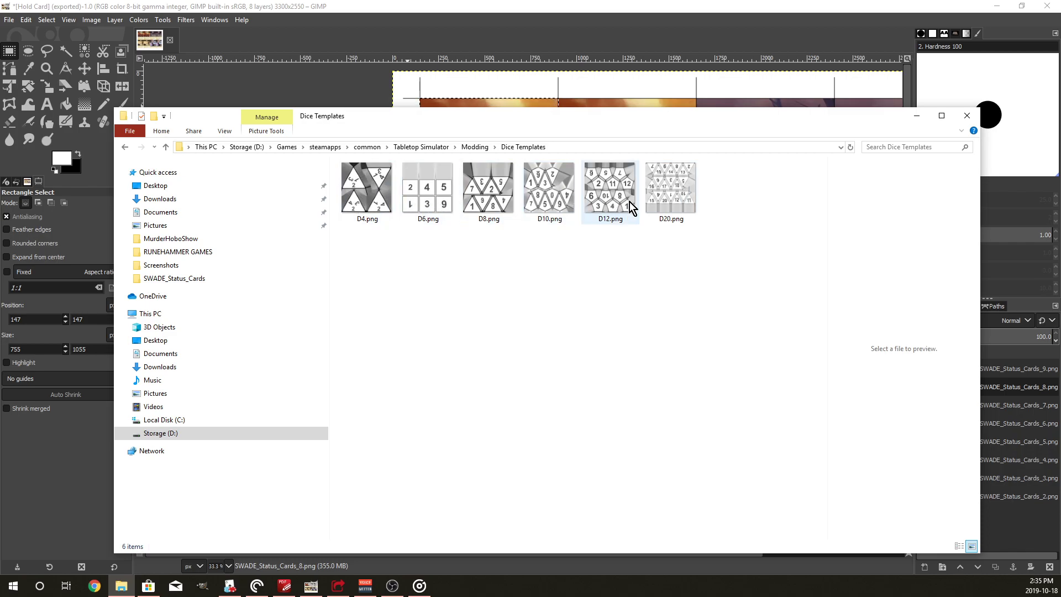
click(125, 148)
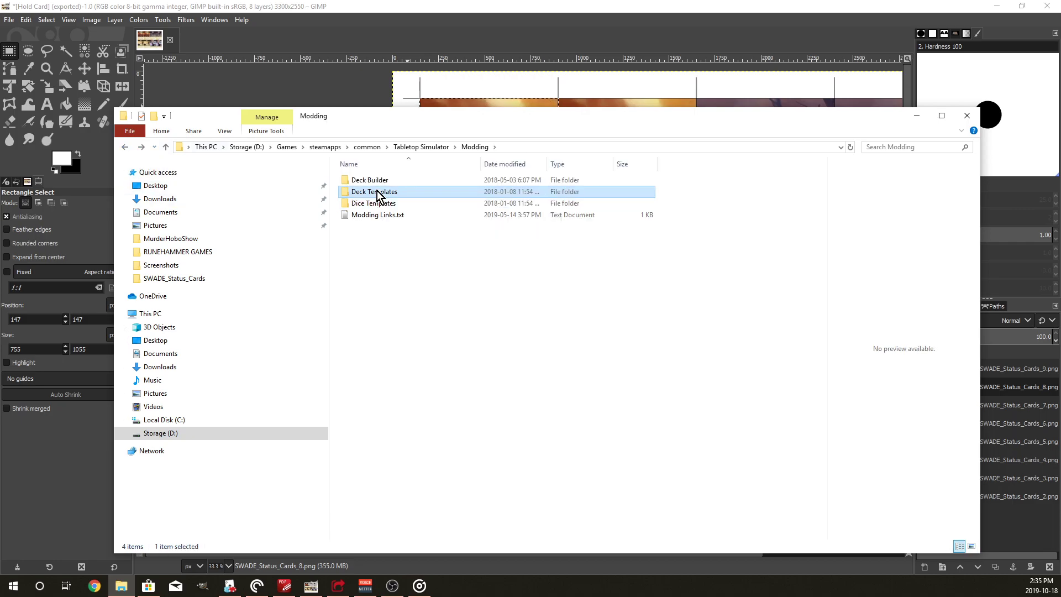
click(380, 184)
double_click(379, 192)
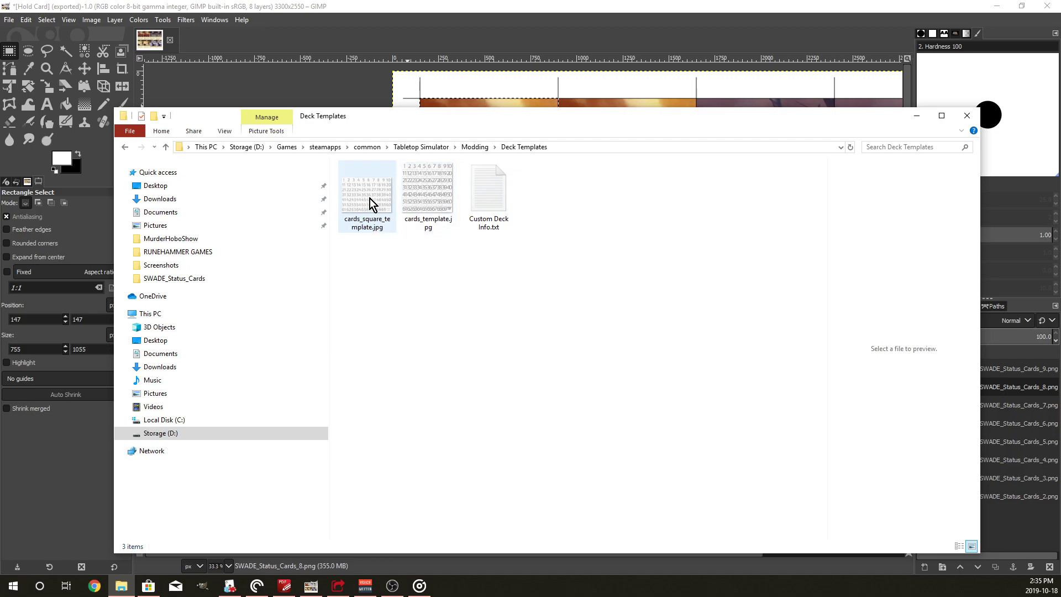
Step: View cards_template.jpg and read Custom Deck Info.txt, closing each file after viewing it
double_click(426, 189)
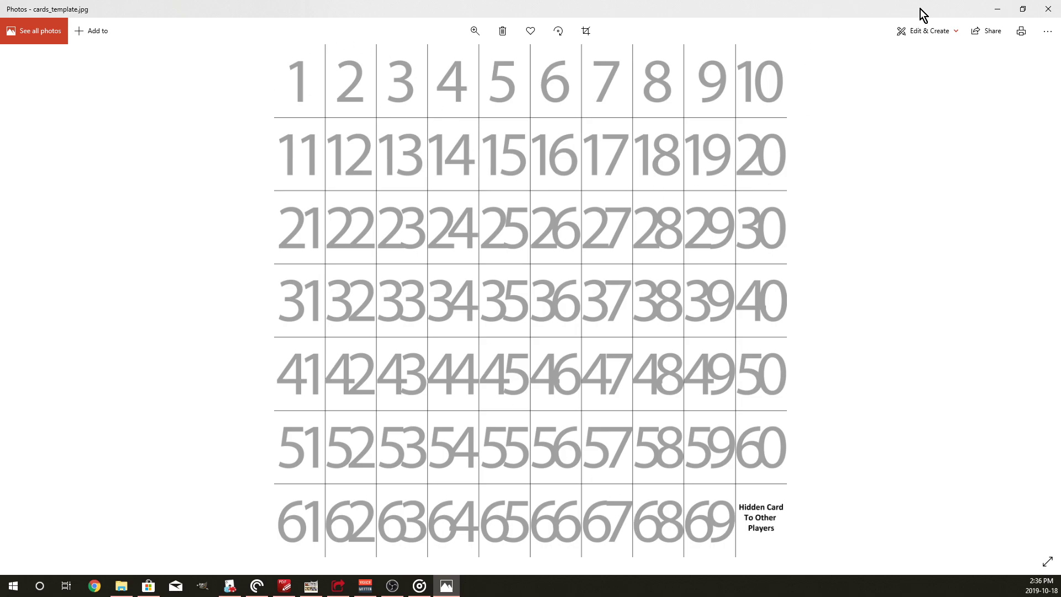
click(1049, 9)
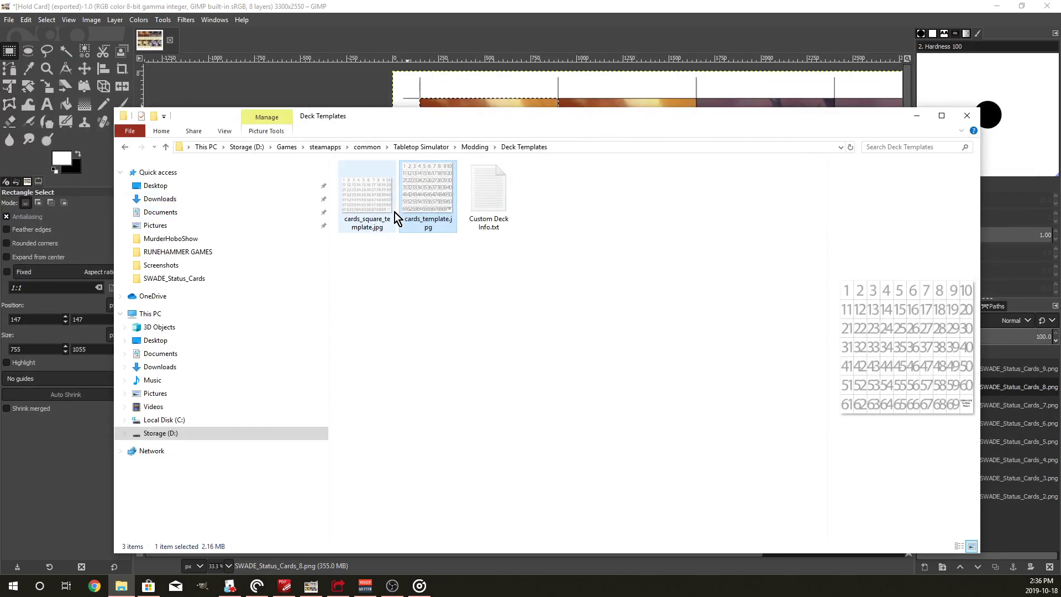
click(484, 194)
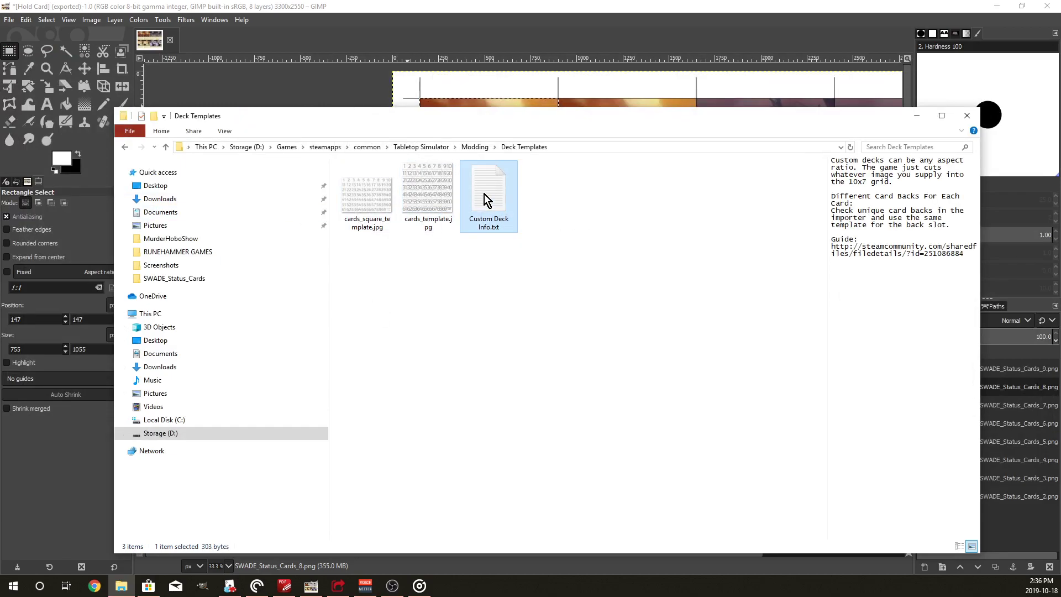
double_click(484, 194)
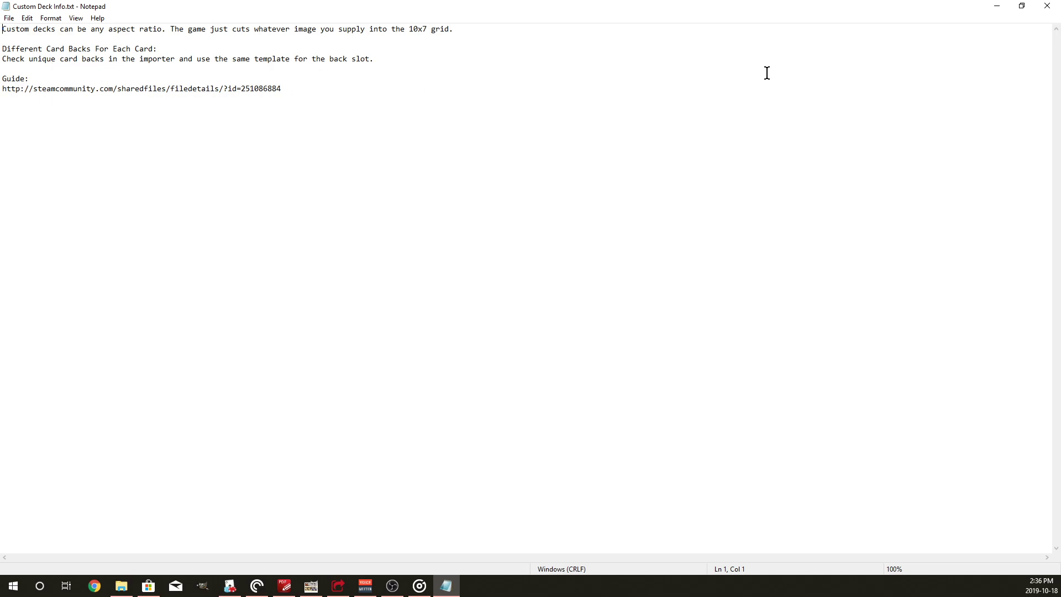
click(1048, 6)
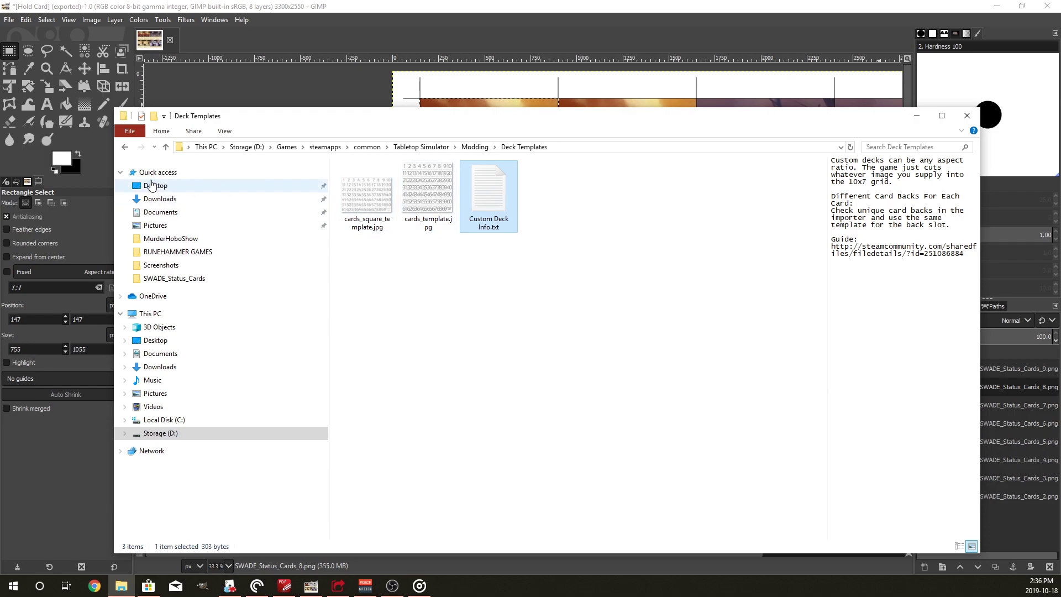
Step: Launch TTS-Deck-Editor.exe from the Deck Builder folder and create a new deck 10 cards wide and 7 cards high
click(125, 147)
double_click(382, 180)
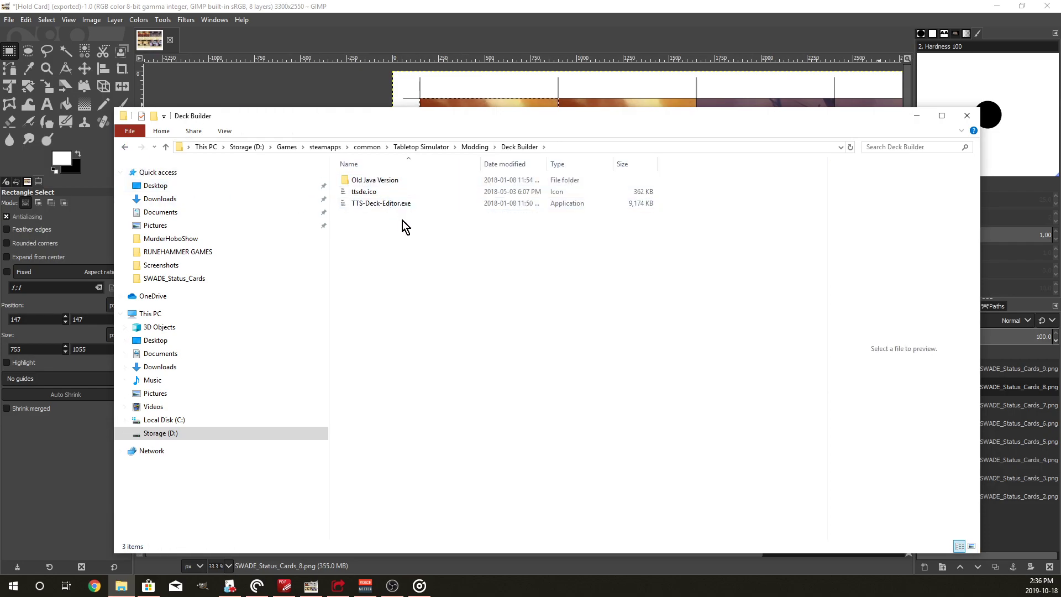
double_click(380, 204)
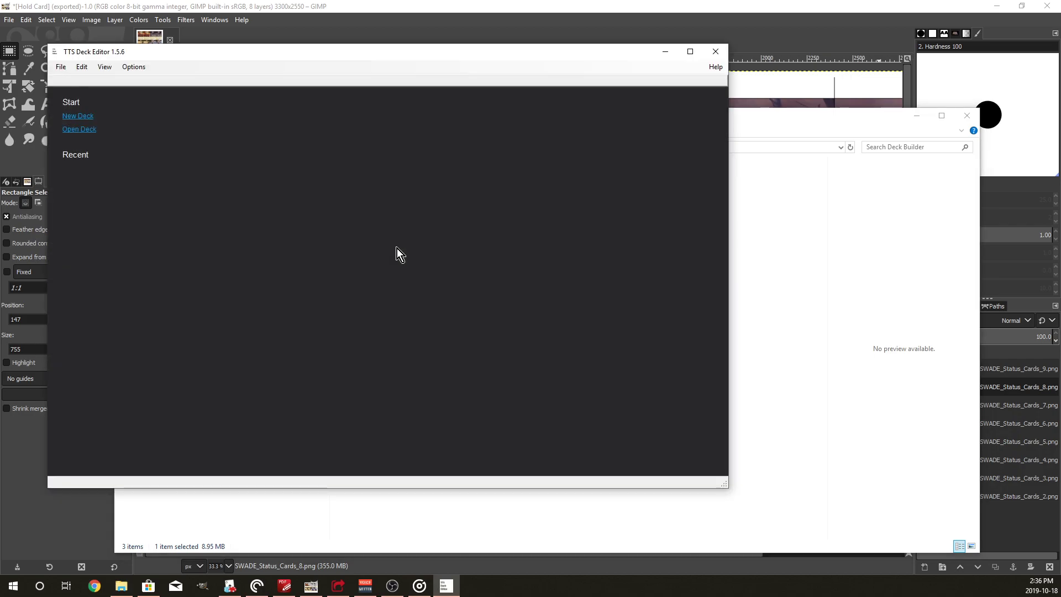
click(79, 117)
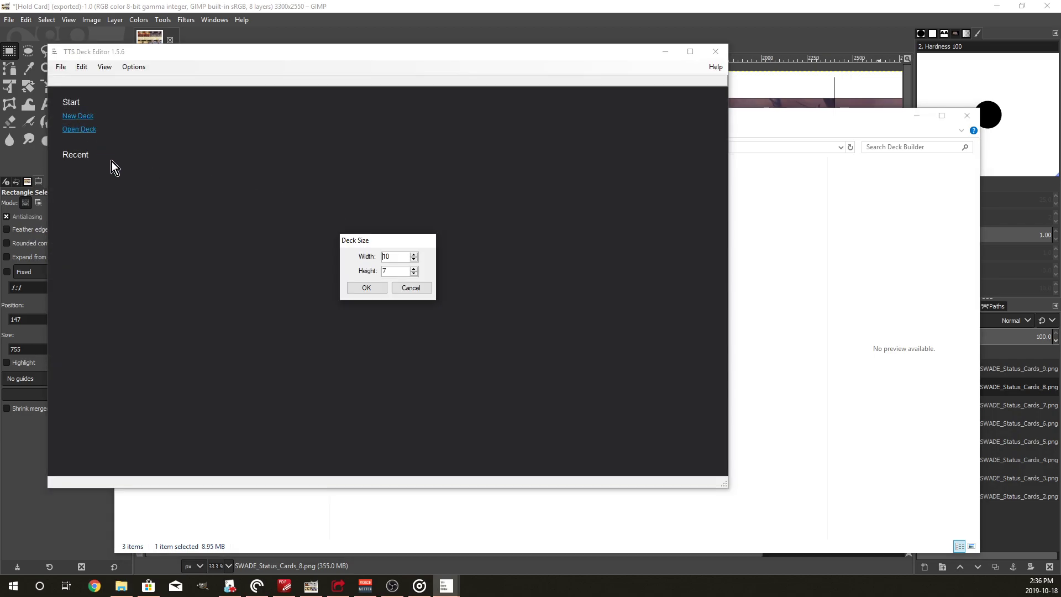
click(367, 288)
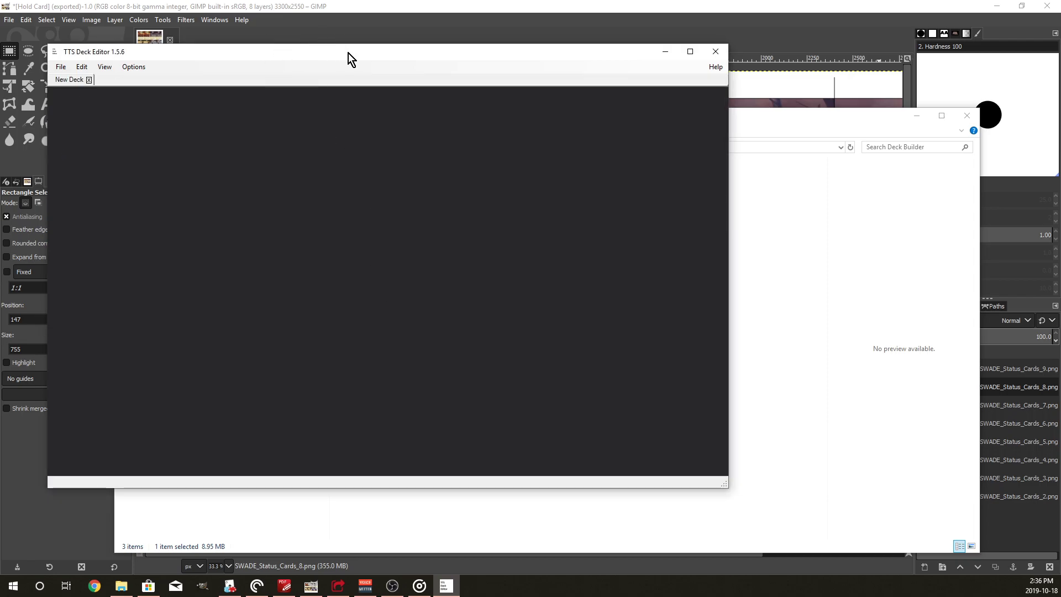
Step: Switch to File Explorer, move its window aside to expose the deck editor, and open the Downloads folder
click(121, 586)
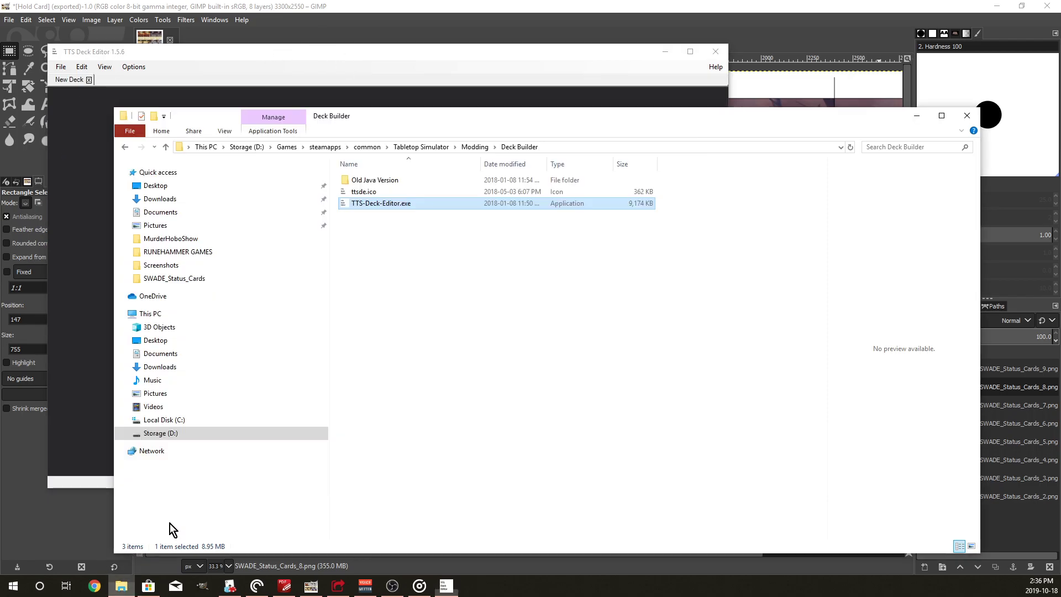
click(125, 147)
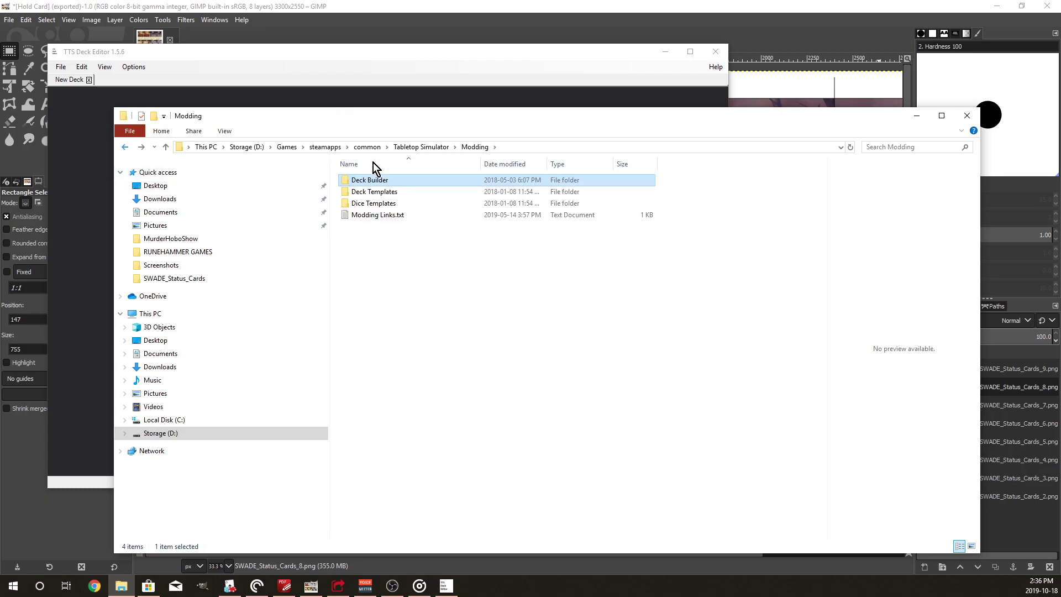
drag(408, 116, 617, 110)
click(353, 194)
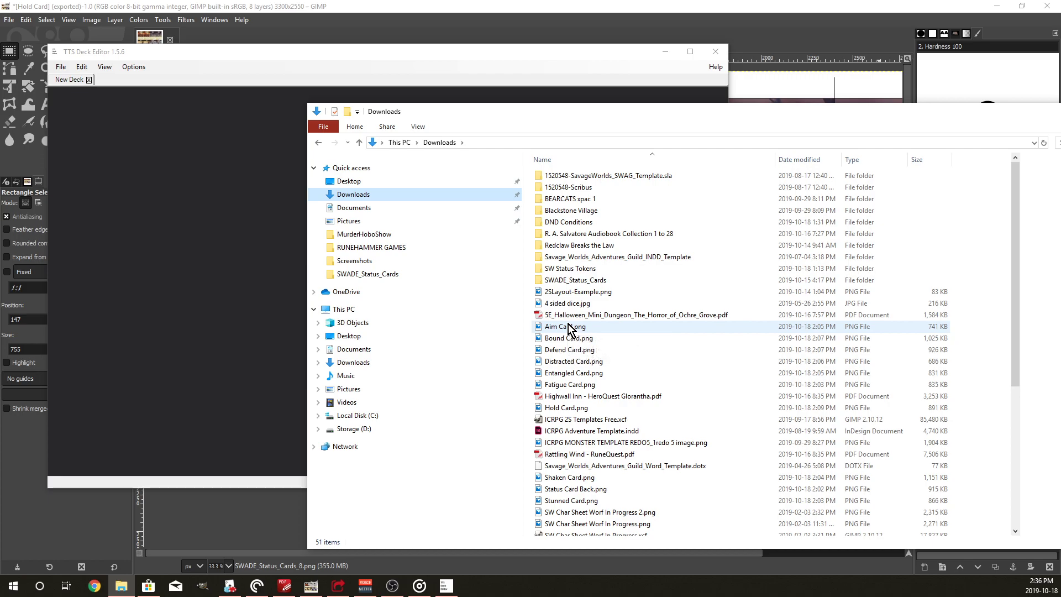
Step: Add the Aim, Bound, Defend, Distracted, Entangled, Fatigue, Hold, Shaken, Stunned, Vulnerable and Wounded card images from Downloads to the new deck
click(570, 327)
ctrl+click(571, 339)
ctrl+click(572, 350)
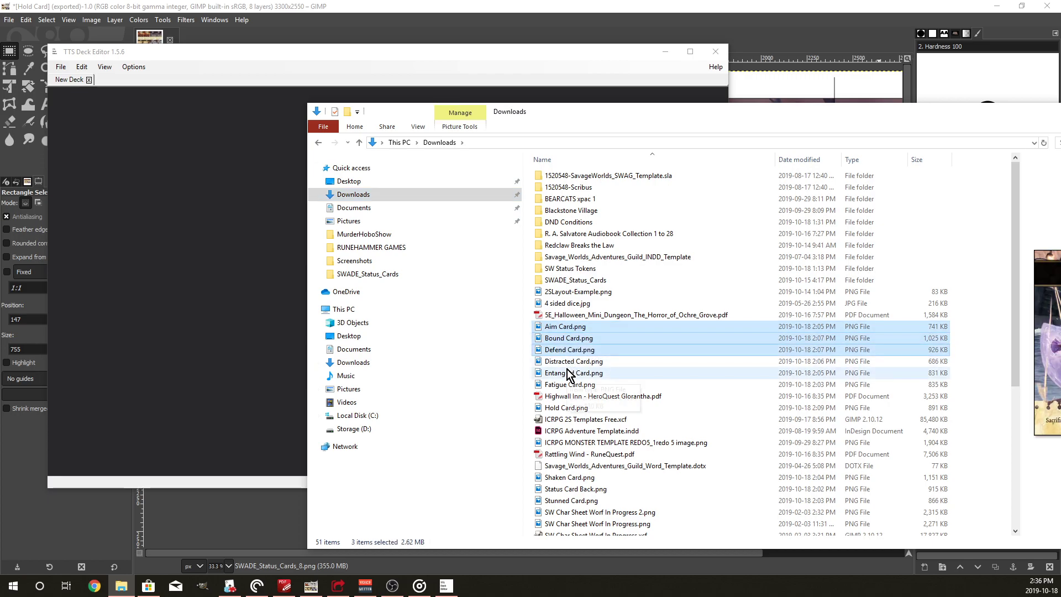
ctrl+click(570, 362)
ctrl+click(568, 373)
ctrl+click(564, 385)
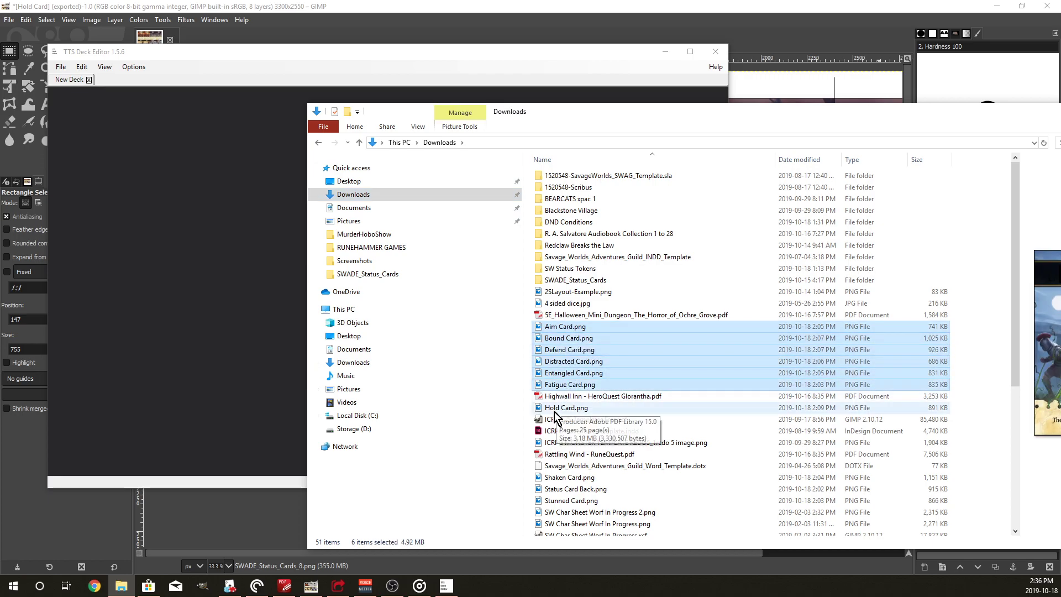
ctrl+click(564, 408)
scroll(565, 403, down, 4)
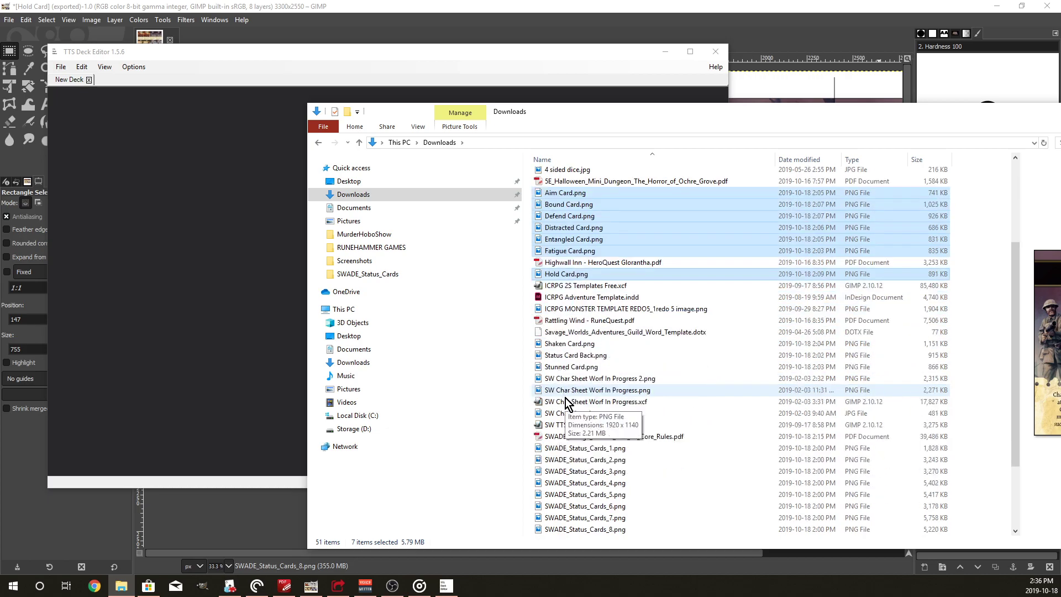
ctrl+click(563, 344)
ctrl+click(559, 369)
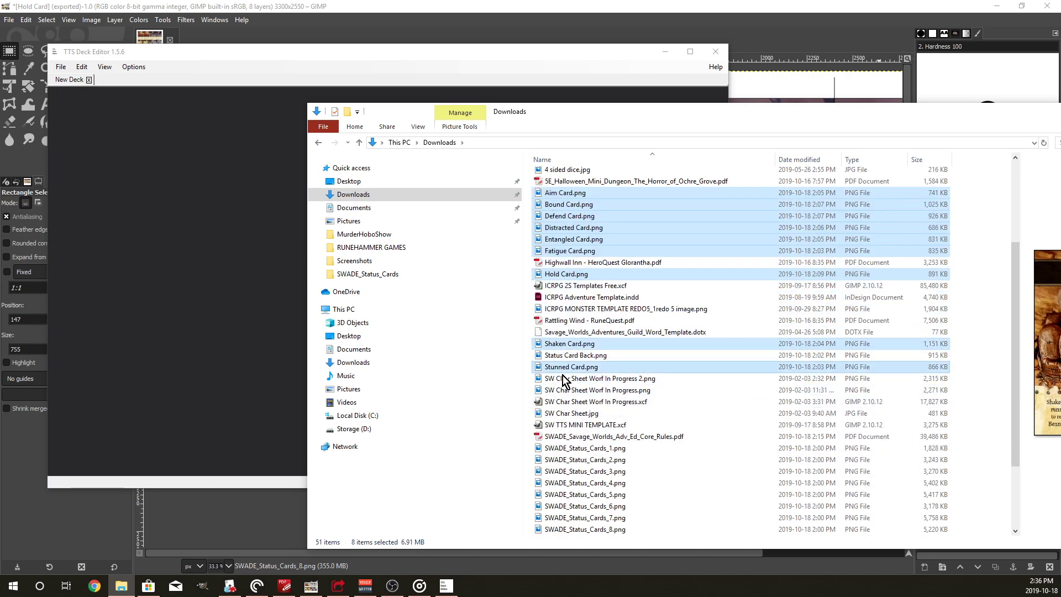
scroll(565, 427, down, 1)
scroll(564, 427, down, 2)
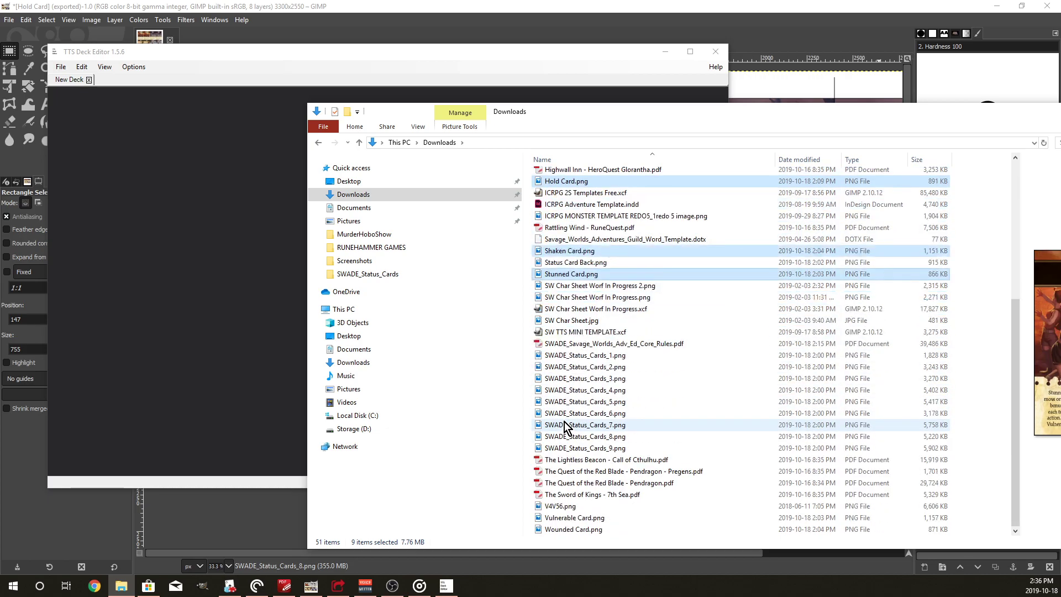
ctrl+click(570, 518)
ctrl+click(568, 529)
drag(553, 252, 187, 239)
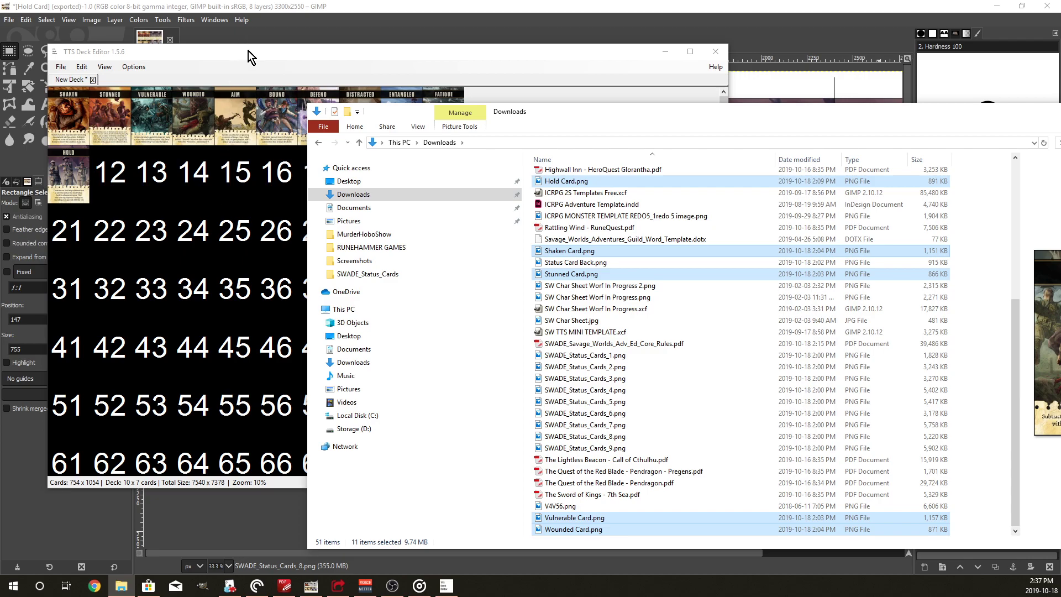
Step: Switch to TTS Deck Editor and examine the added status cards up close and in the full grid
click(248, 51)
scroll(320, 150, up, 4)
scroll(296, 214, down, 1)
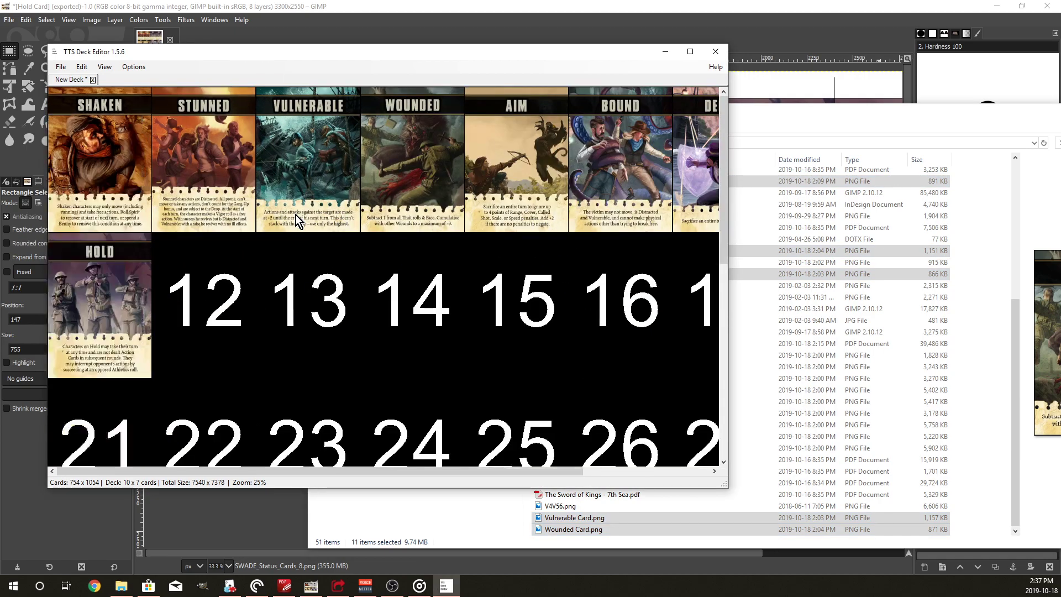
scroll(296, 215, down, 3)
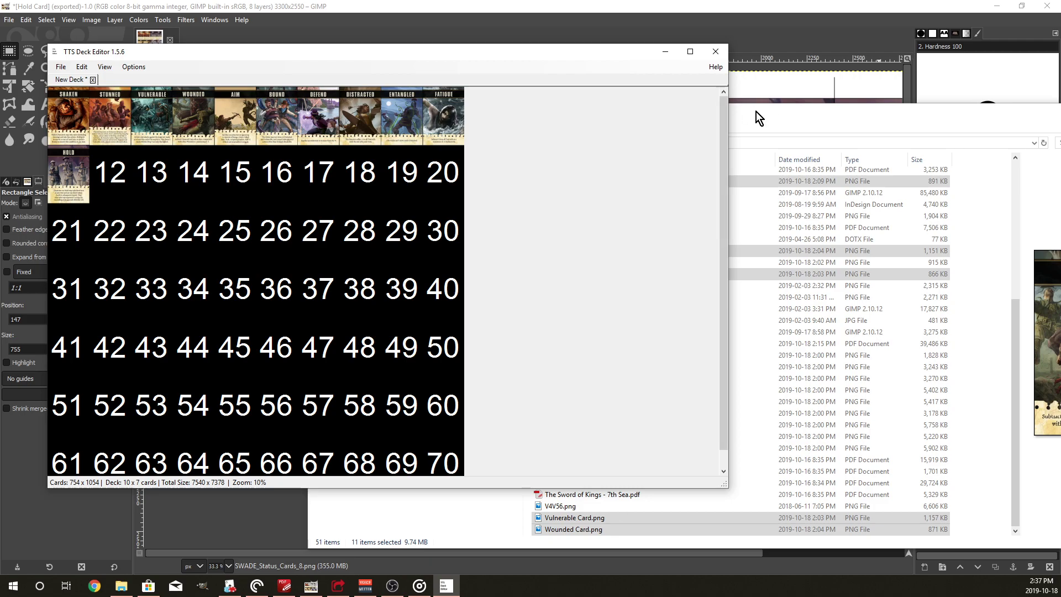
Step: Add Status Card Back.png from Downloads to the deck and place it in slot 70, the last card position
click(803, 113)
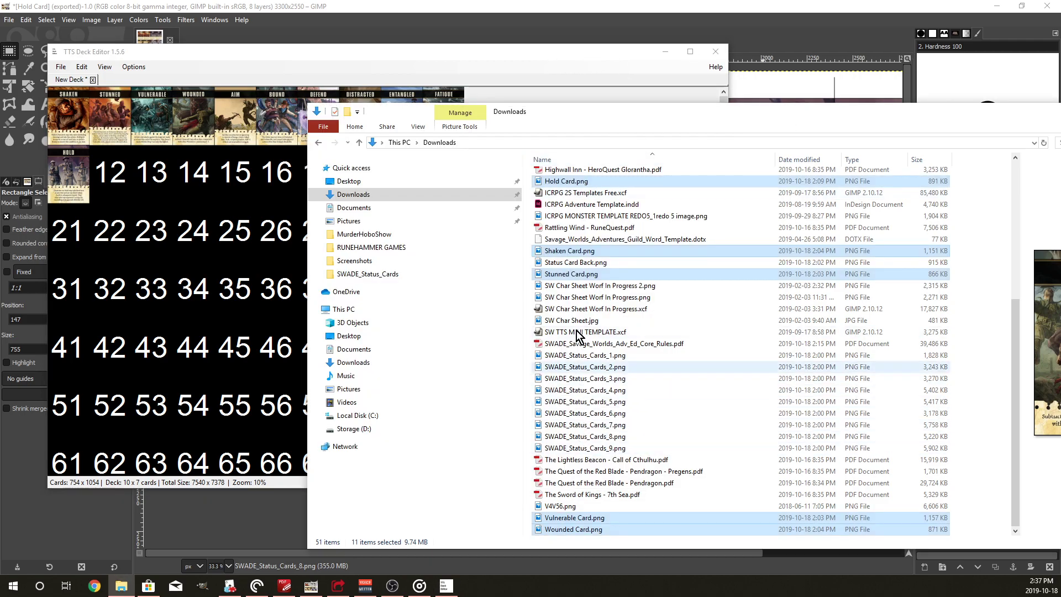
click(569, 263)
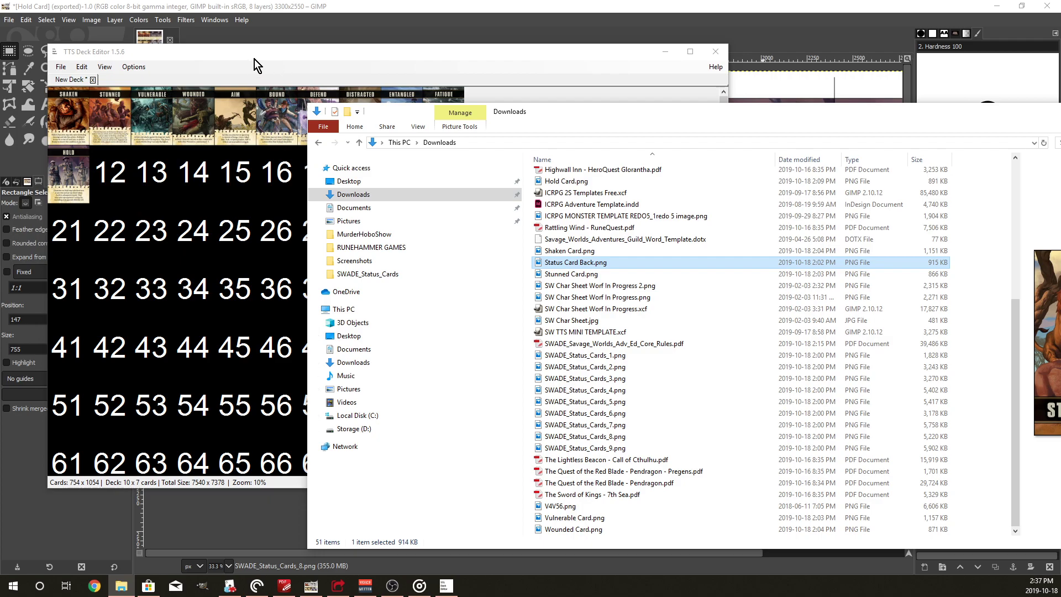
drag(562, 263, 285, 252)
drag(404, 425, 443, 459)
scroll(497, 386, down, 1)
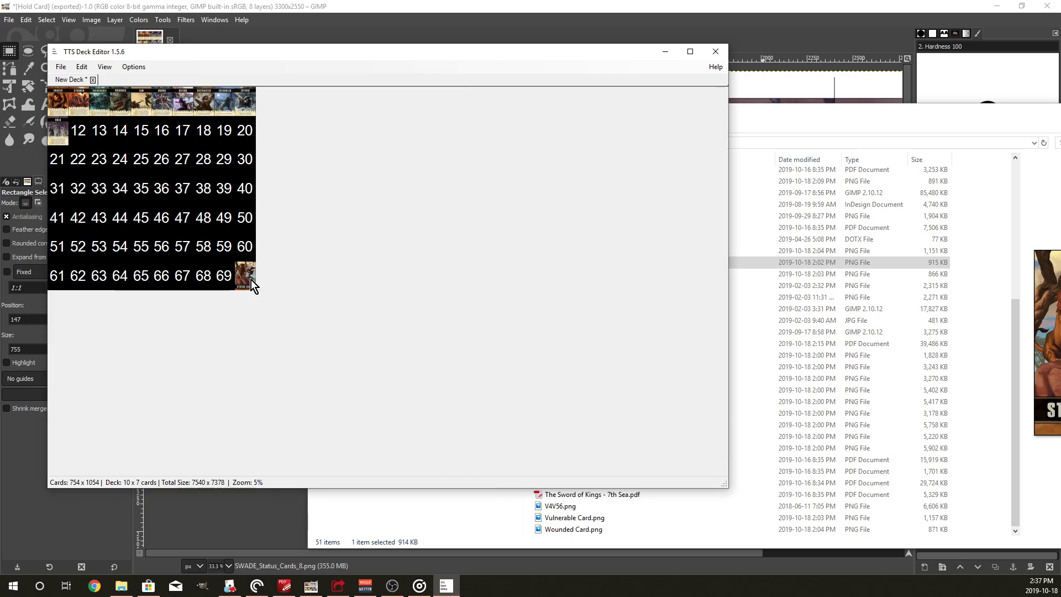
Step: Switch to File Explorer and reposition the Downloads window to view the whole preview of Status Card Back.png
click(803, 108)
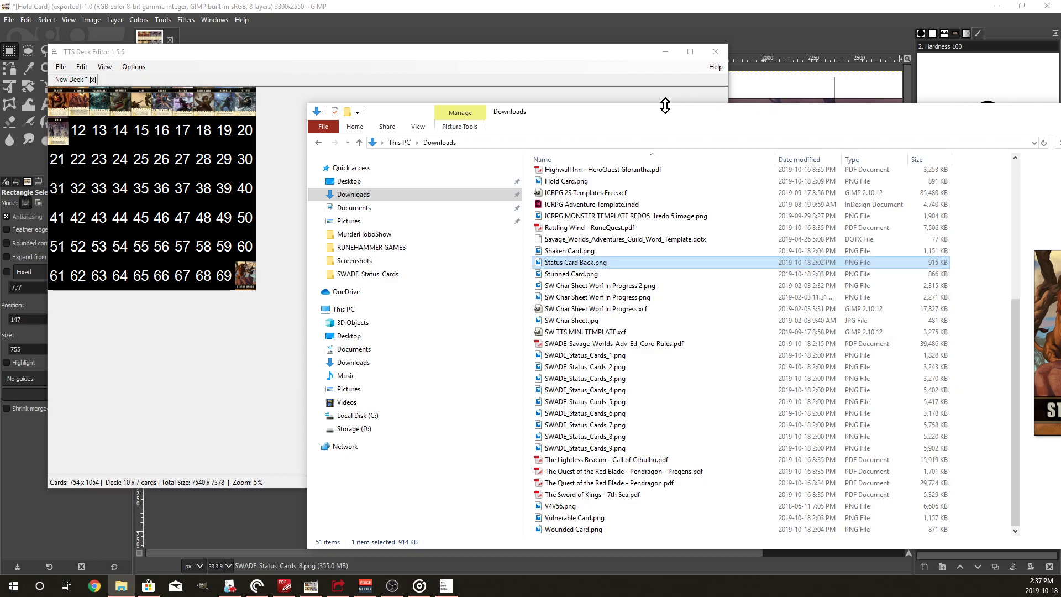
drag(615, 115, 404, 48)
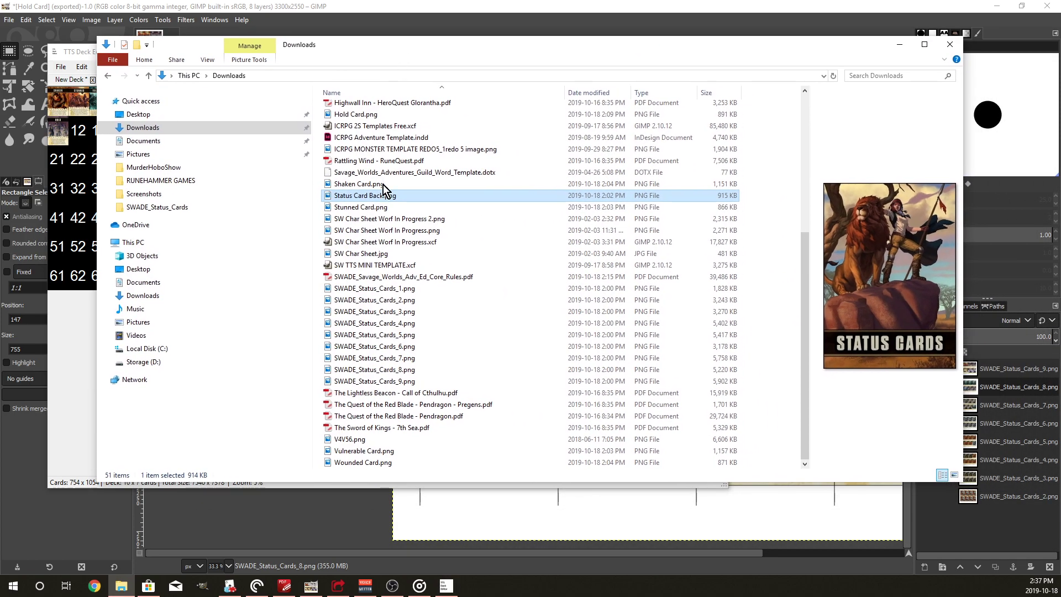
Step: View the example sheet V4V56.png full size, then switch to TTS Deck Editor and examine the status card grid down to slot 70
double_click(348, 440)
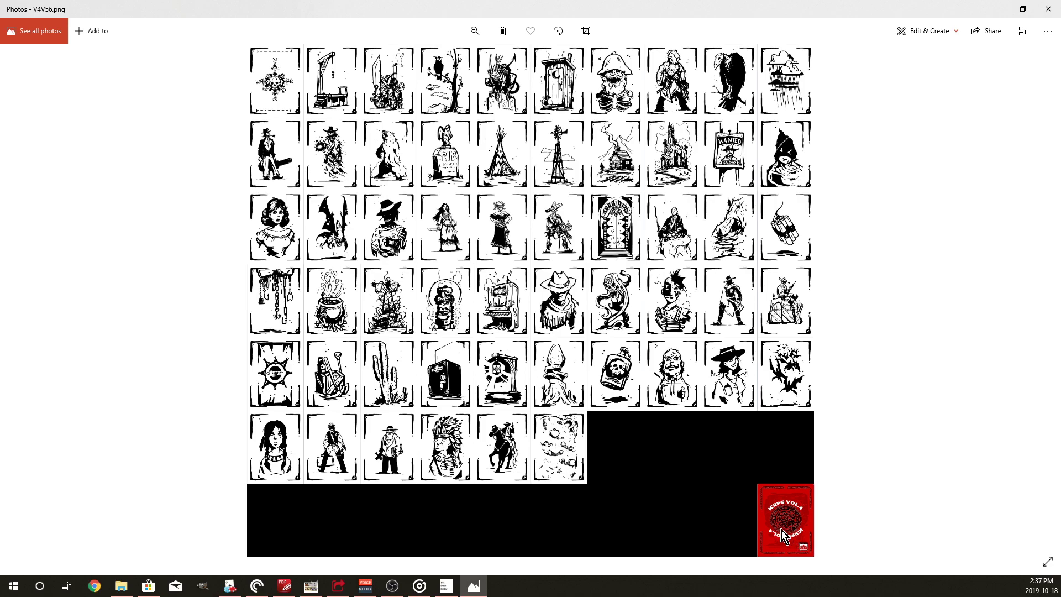
click(1039, 14)
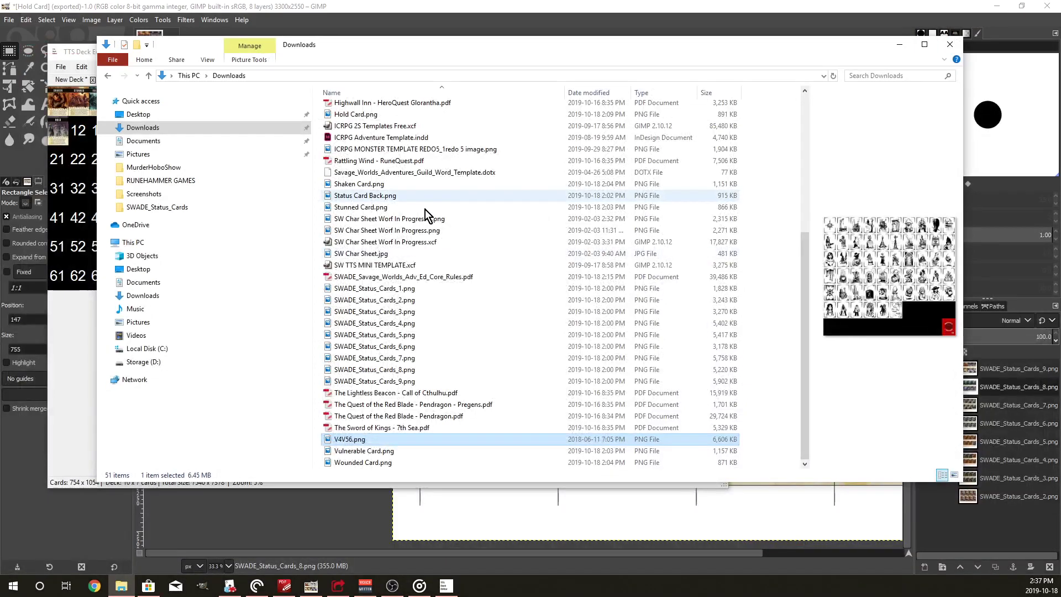
click(65, 350)
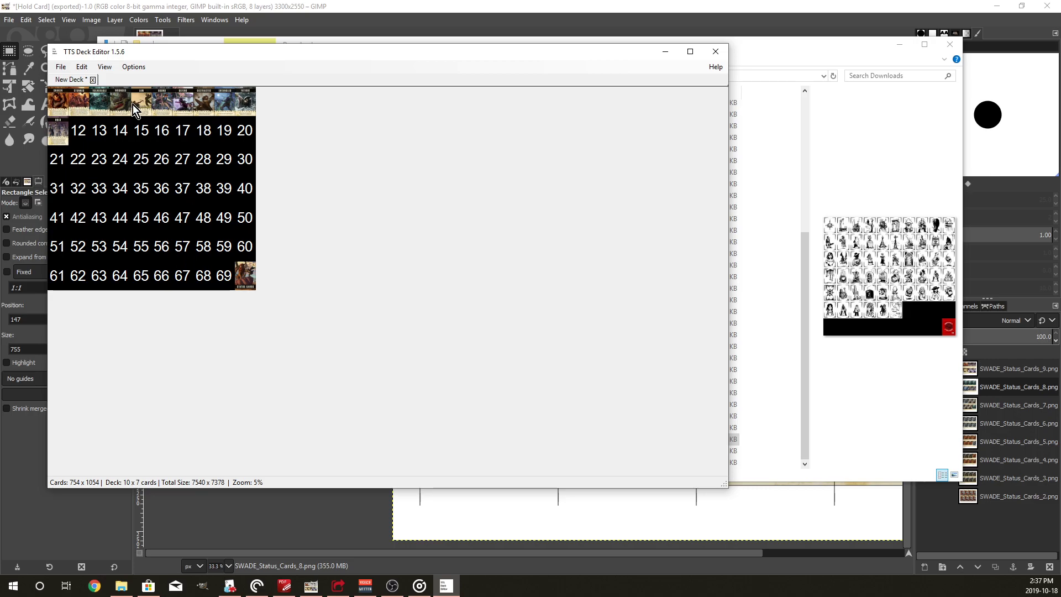
scroll(161, 199, up, 1)
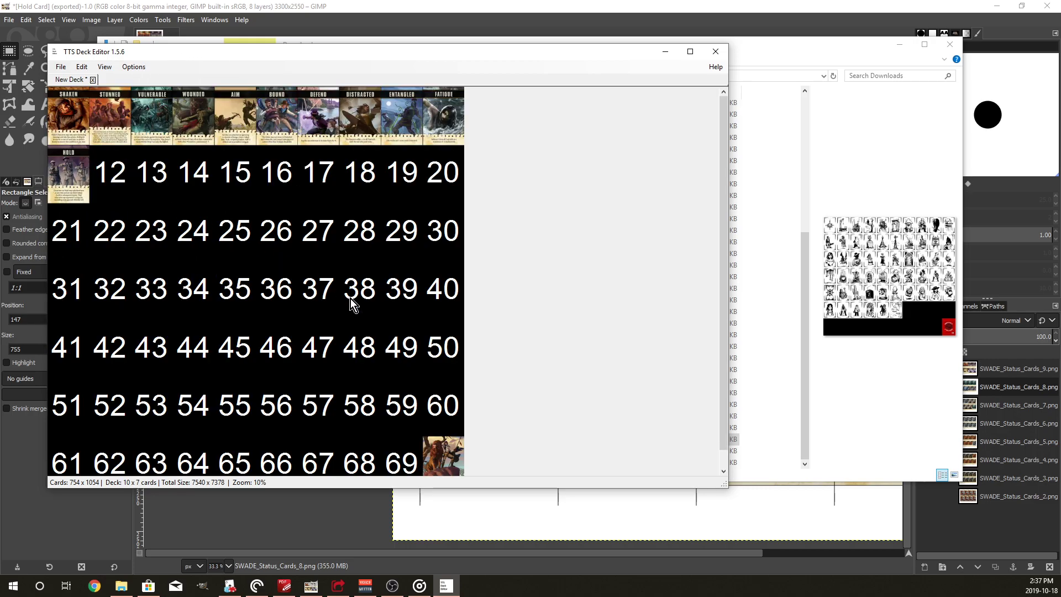
drag(721, 273, 721, 370)
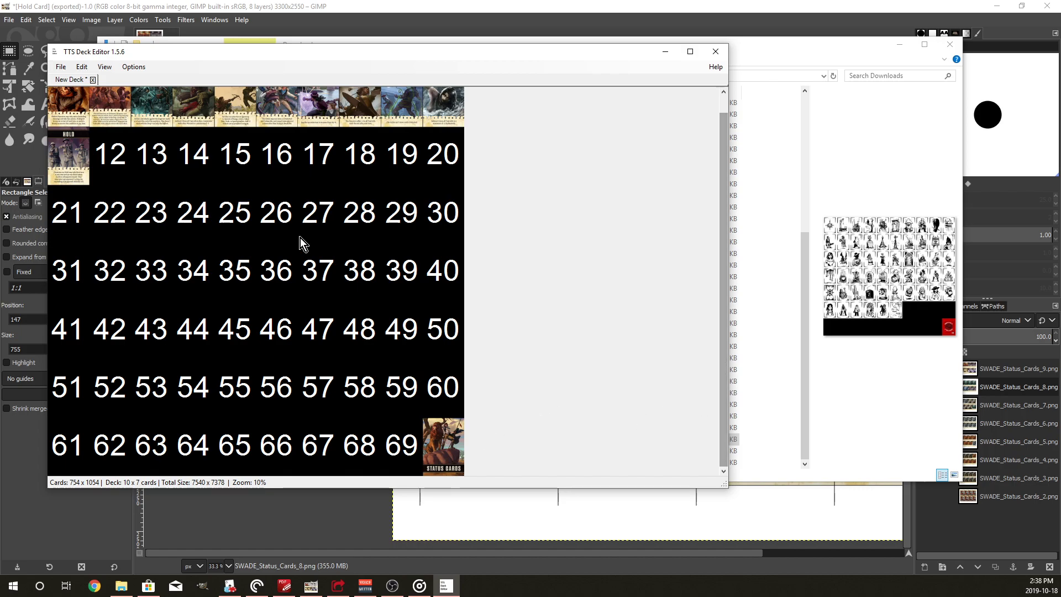
Step: Export the deck without uploading it, saving it to Downloads as a PNG file named SW Status Cards
click(60, 67)
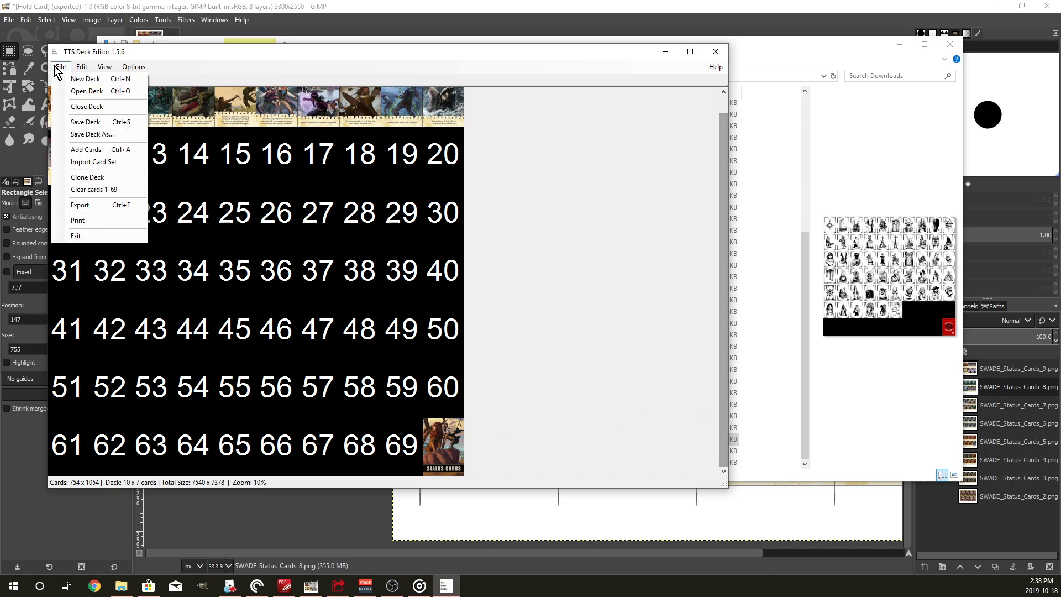
click(93, 210)
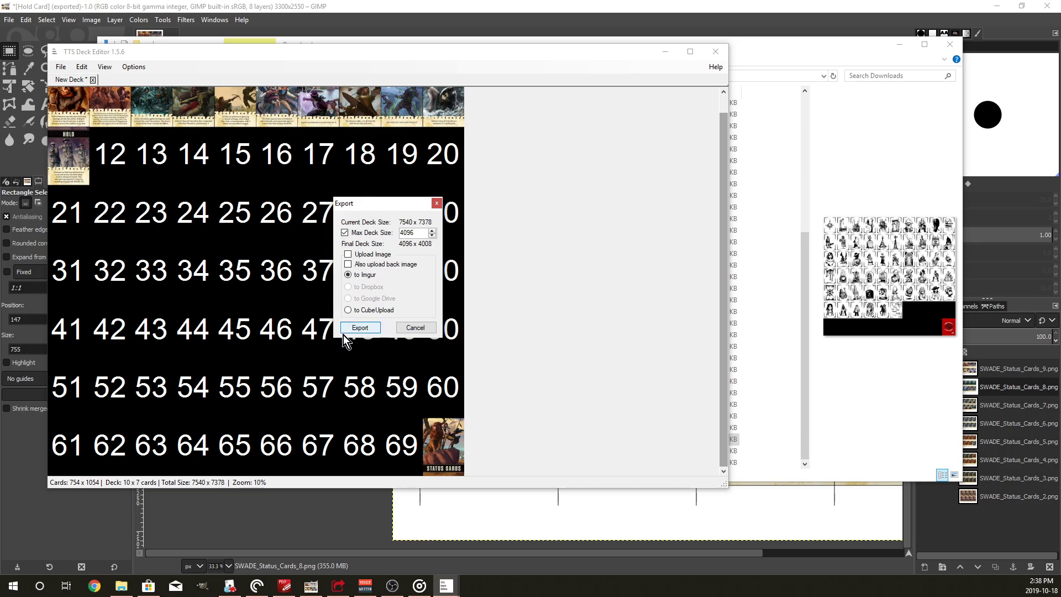
click(360, 328)
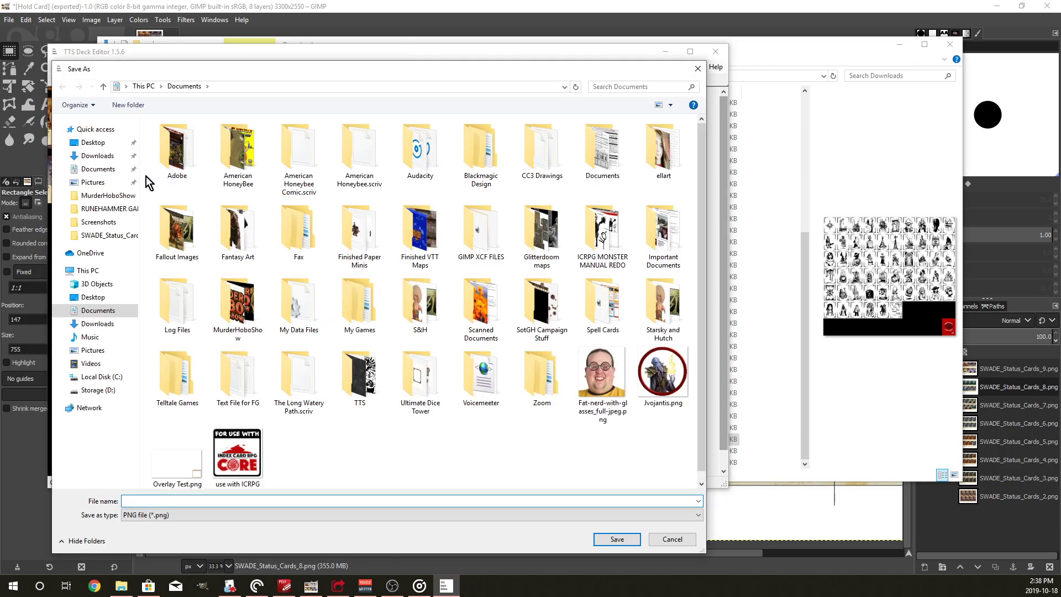
click(107, 157)
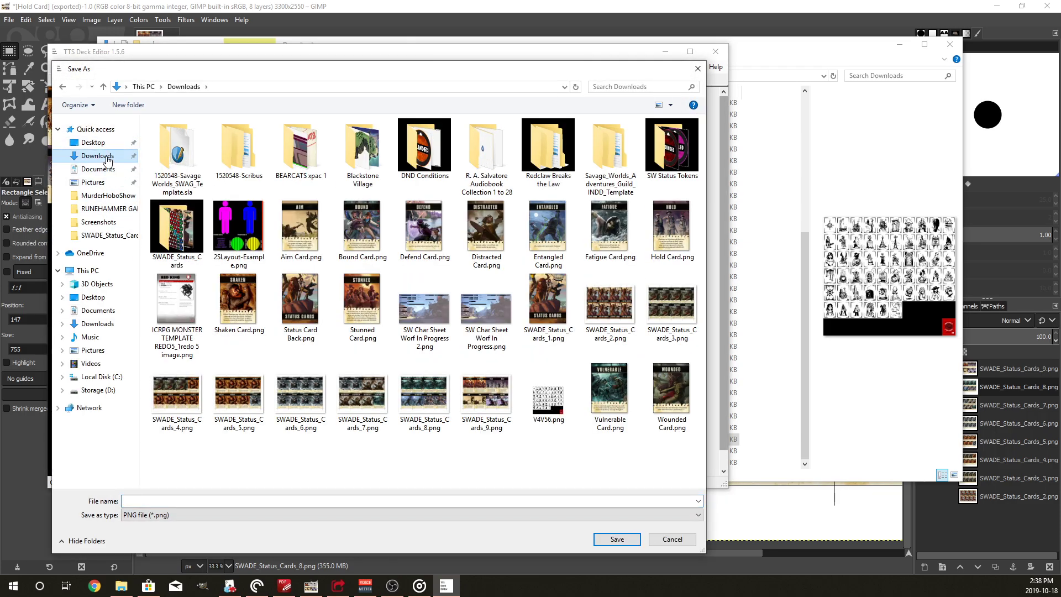
click(138, 500)
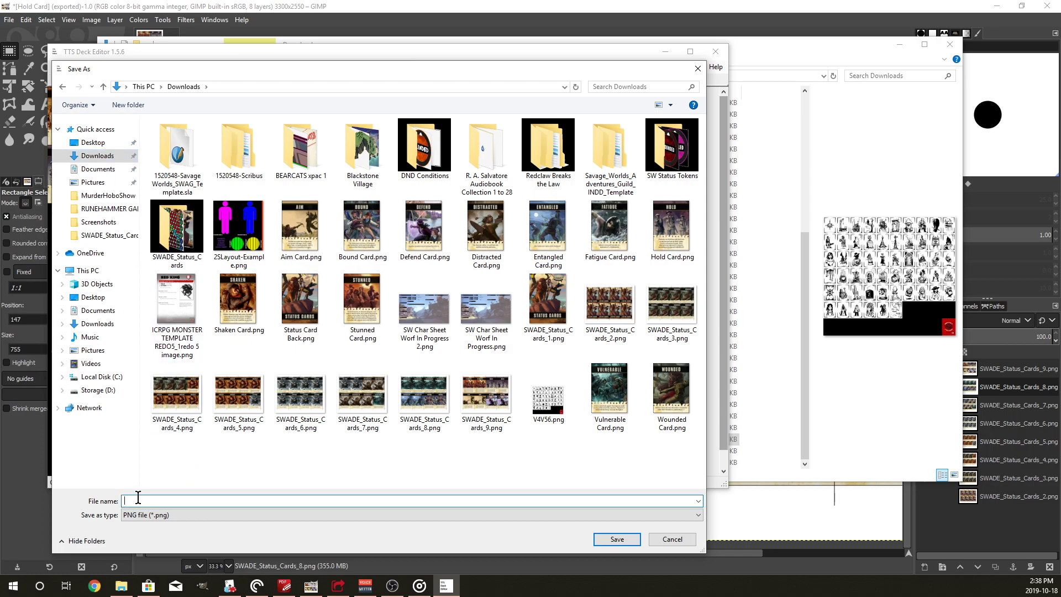
text(Status)
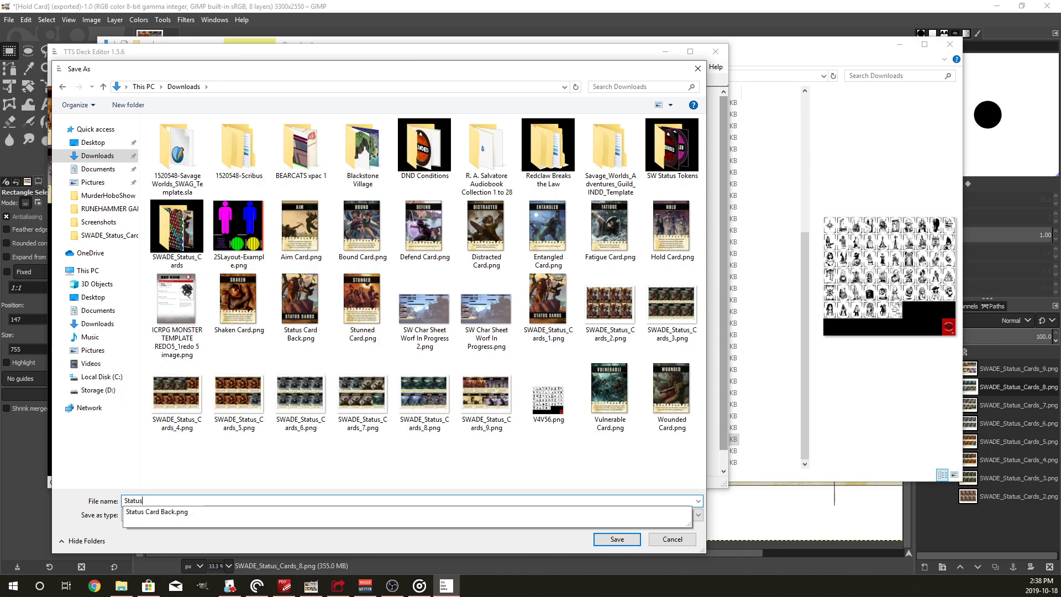
text( Cards)
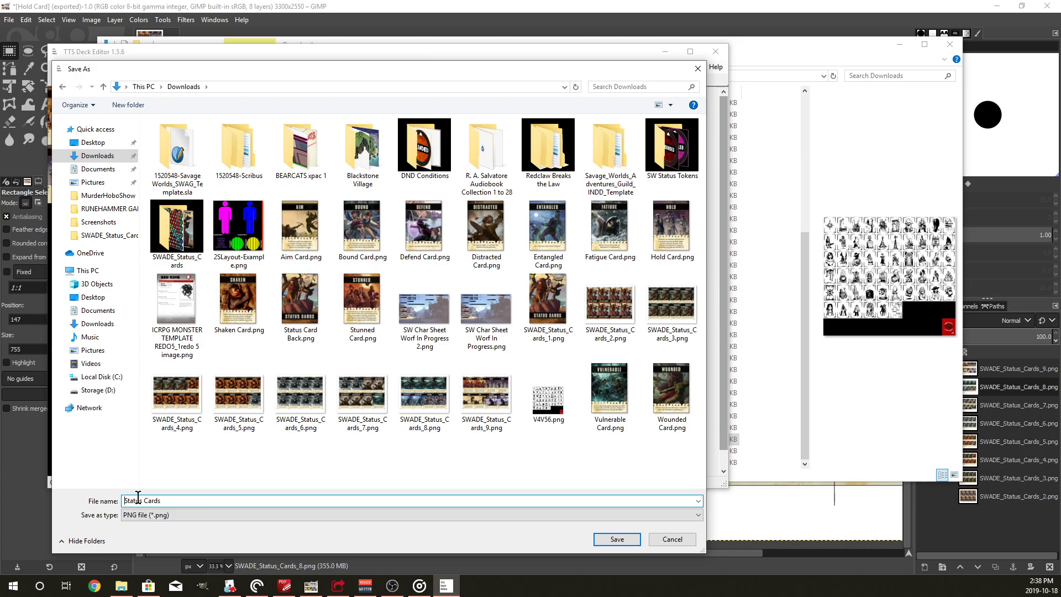
key(Return)
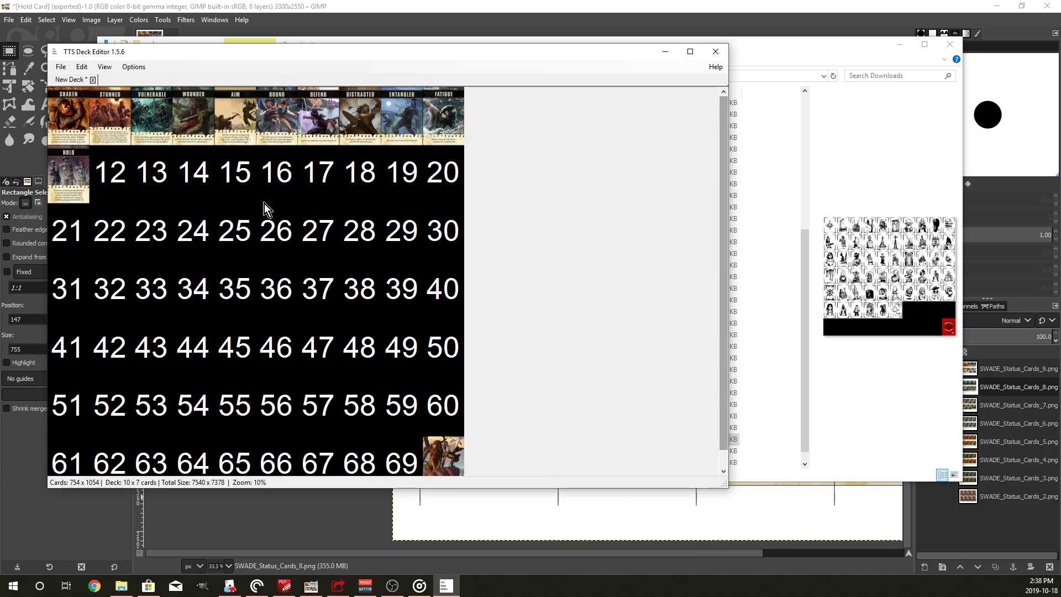
Step: Switch to File Explorer, locate SW Status Cards.png in Downloads and move the window aside
click(832, 52)
scroll(386, 453, down, 1)
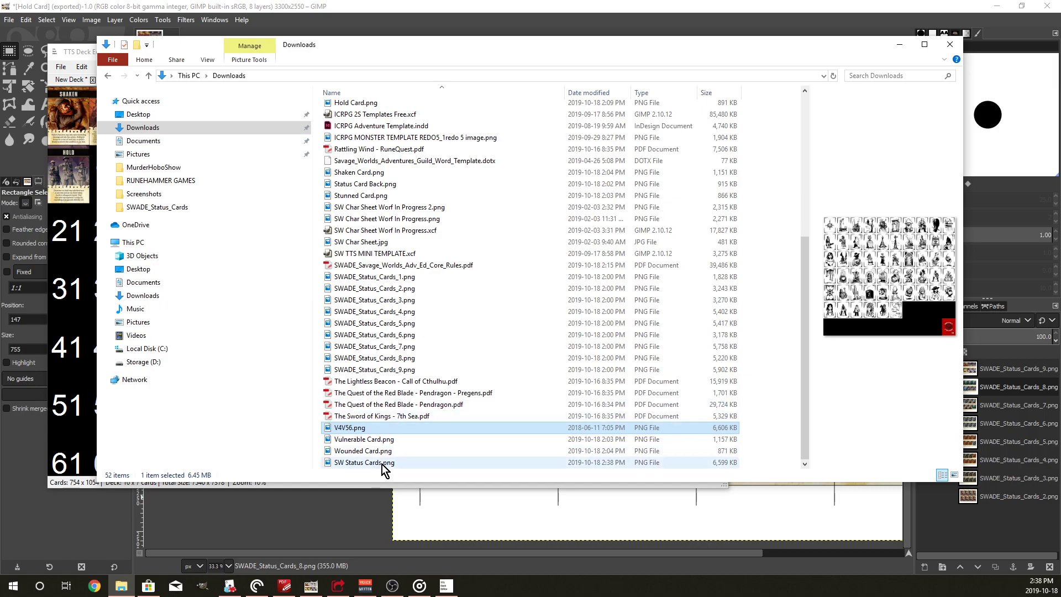
drag(407, 50, 0, 97)
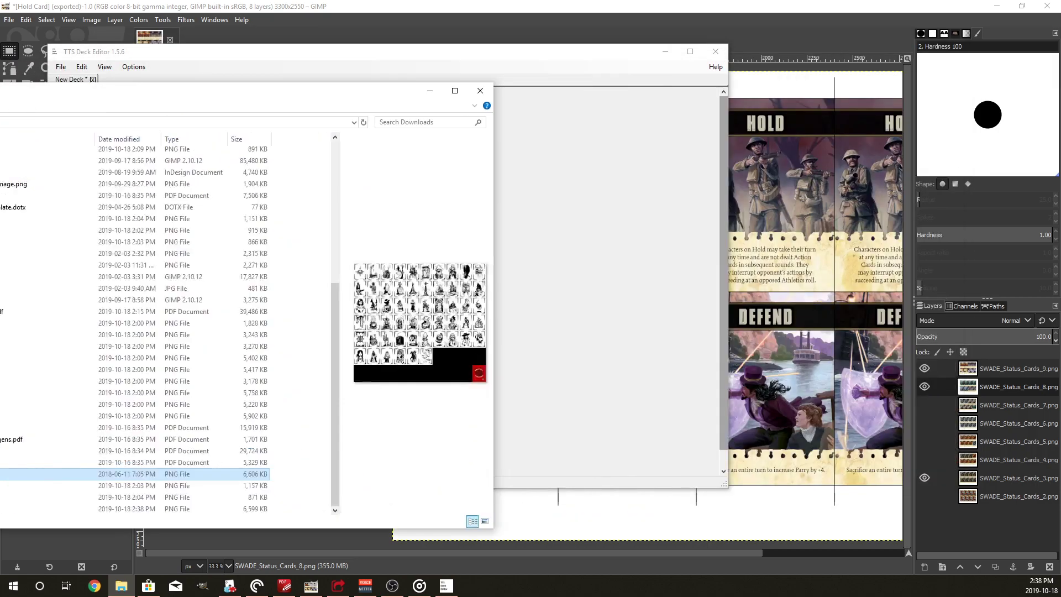
Step: Switch to Chrome, open the hidden CARD DECKS/CHARACTER SHEETS MISC album on Imgur and look through its existing card sheets
key(alt+F4)
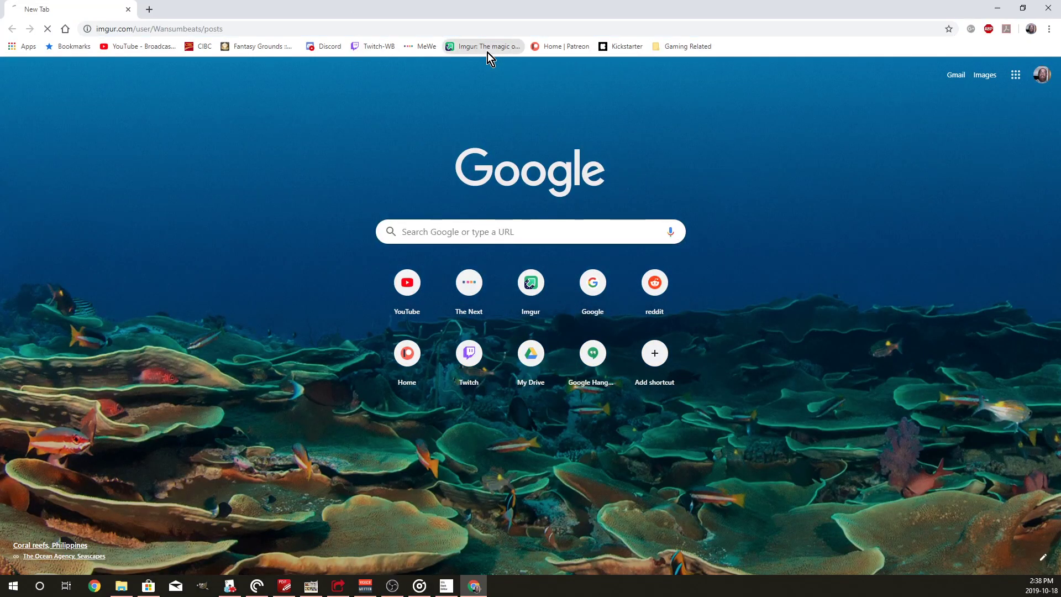
click(488, 48)
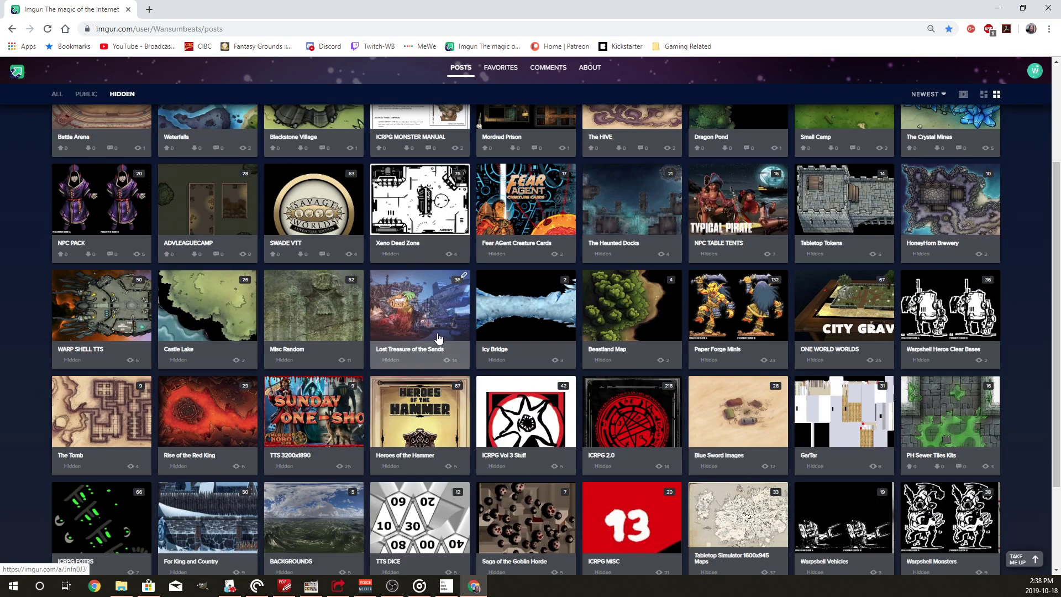
scroll(537, 381, down, 2)
click(397, 539)
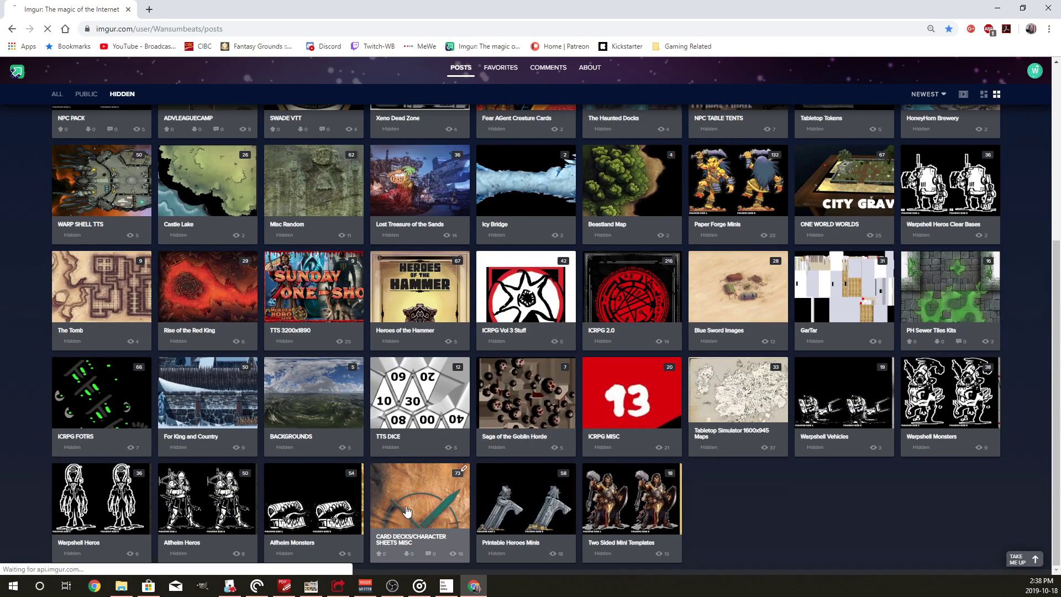
scroll(513, 239, down, 15)
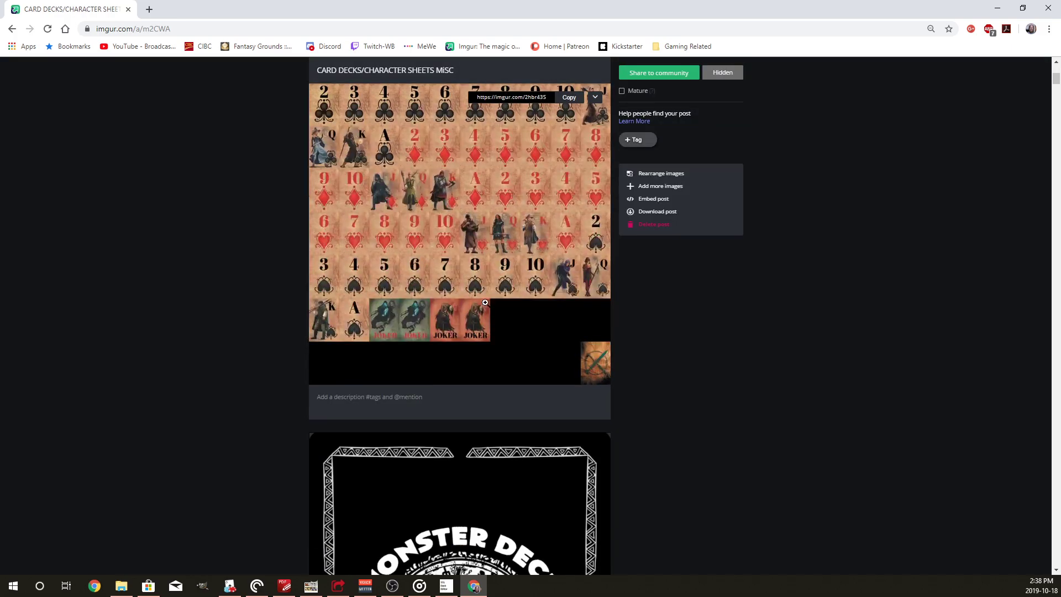
scroll(476, 296, down, 20)
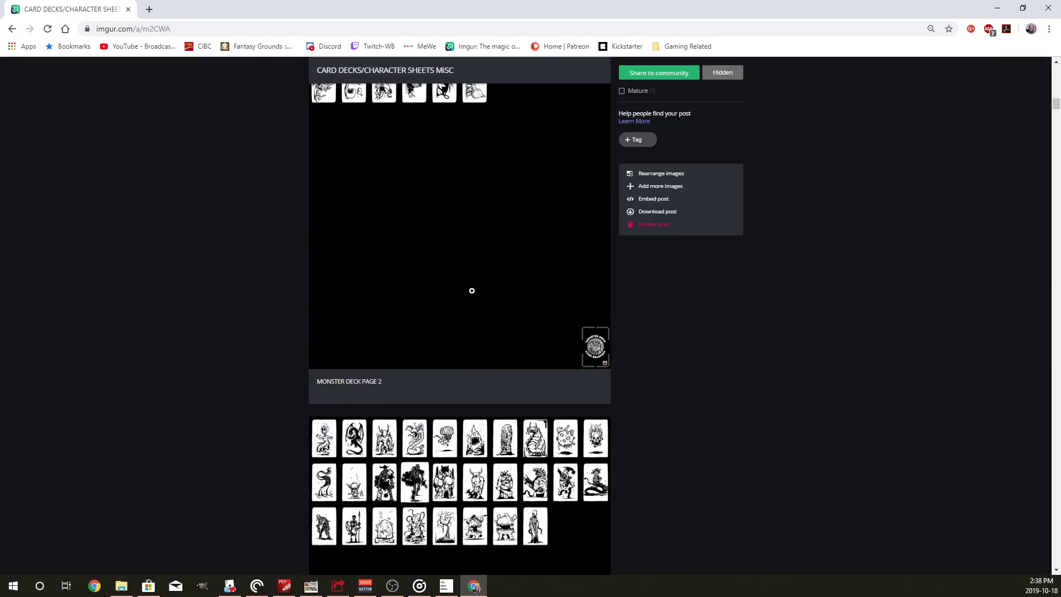
scroll(373, 238, down, 1)
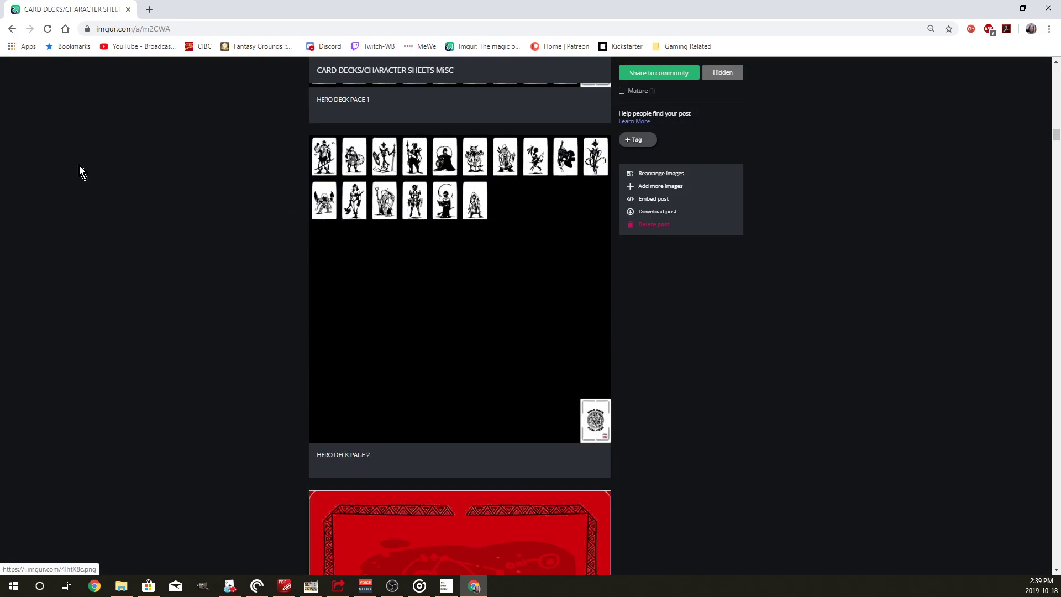
Step: Upload SW Status Cards.png from Downloads to the open Imgur album
key(super+e)
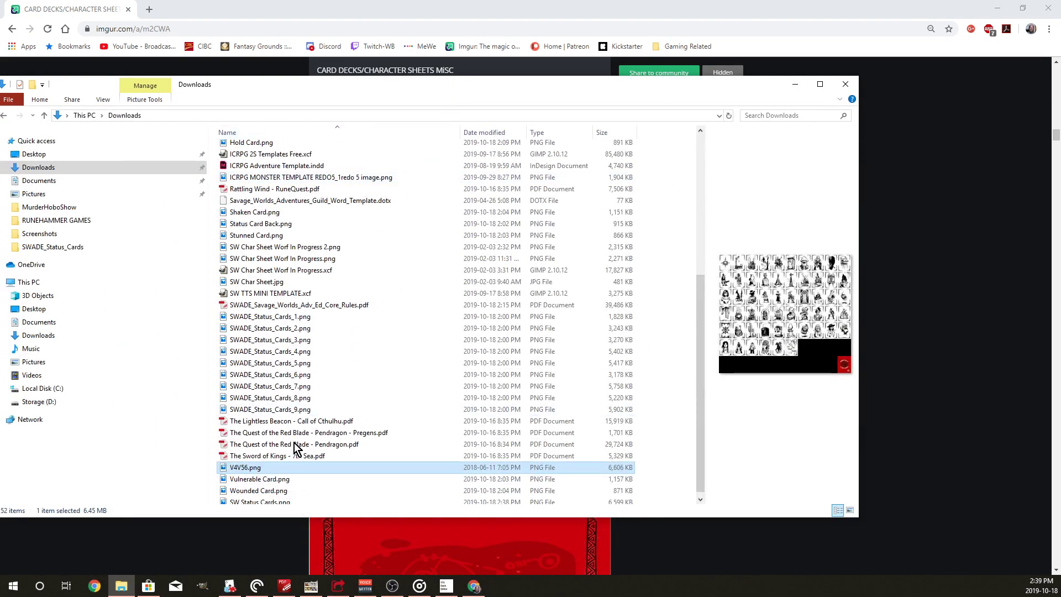
click(247, 500)
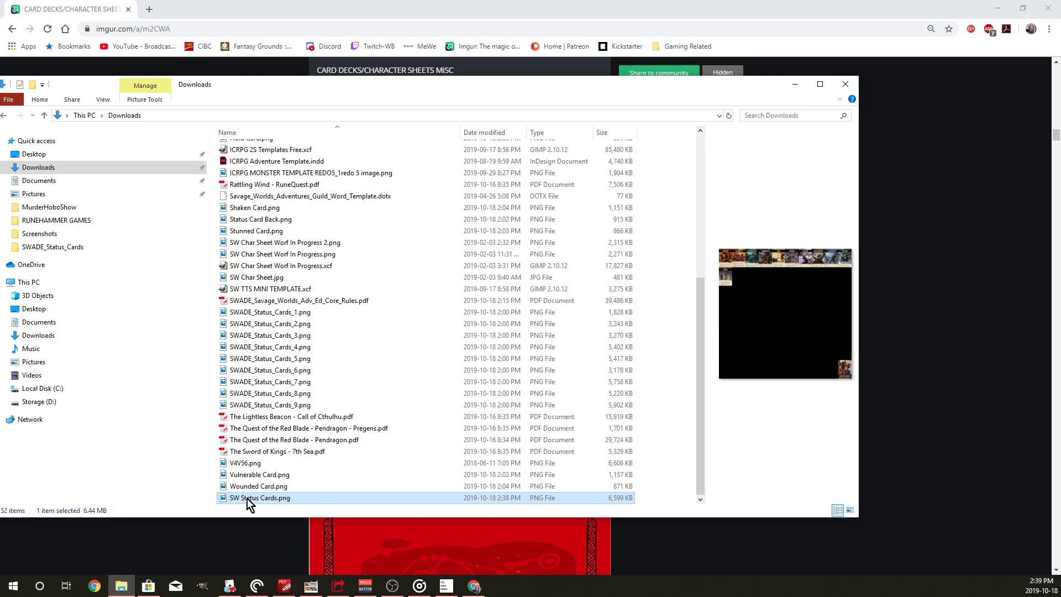
drag(247, 499, 314, 150)
scroll(442, 302, down, 12)
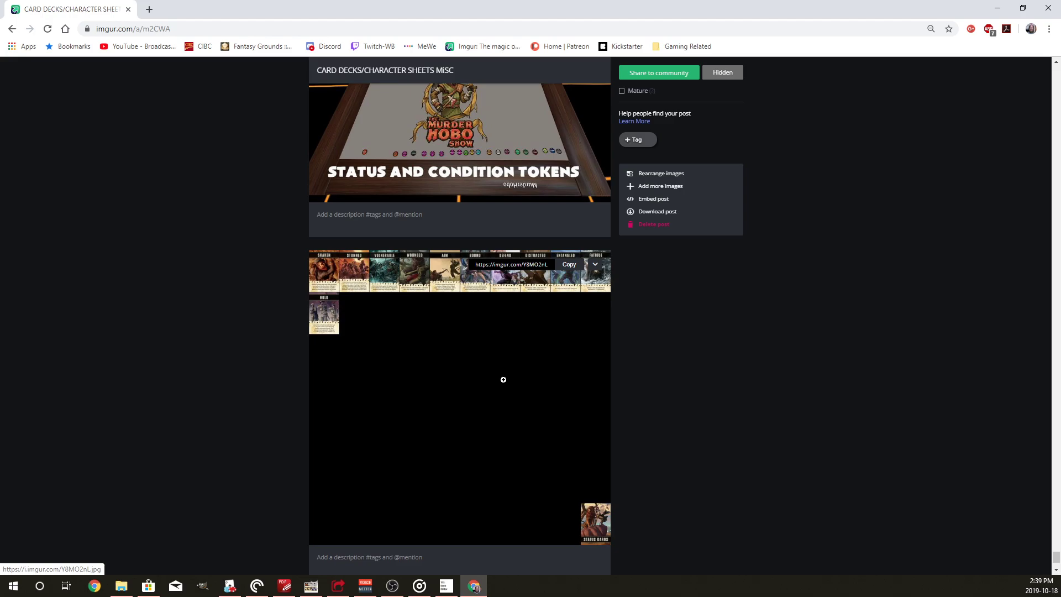
Step: Copy the direct image address of the uploaded status card sheet
scroll(550, 362, down, 2)
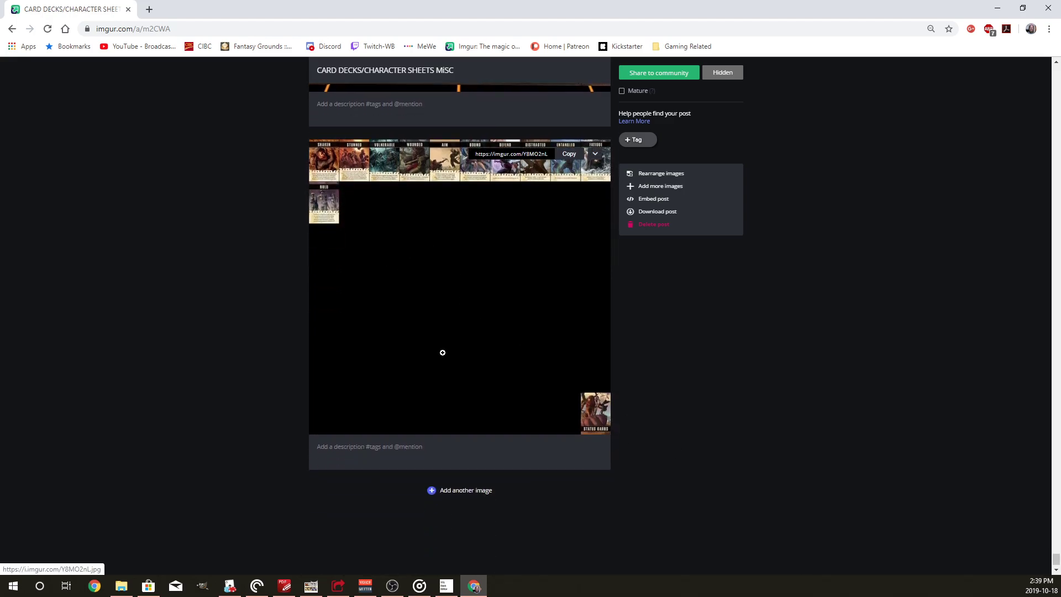
right_click(429, 289)
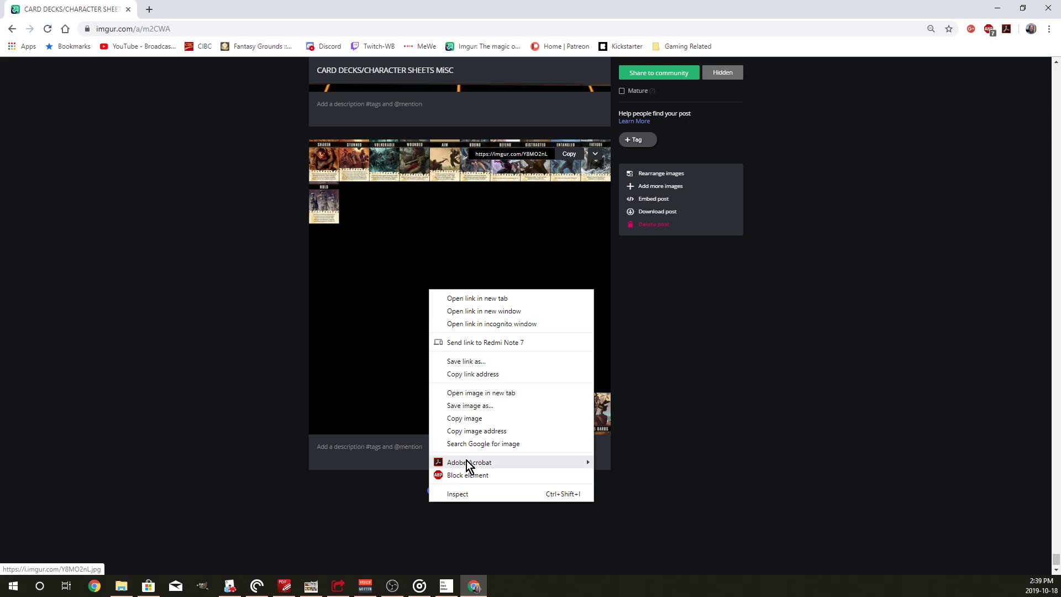
click(489, 432)
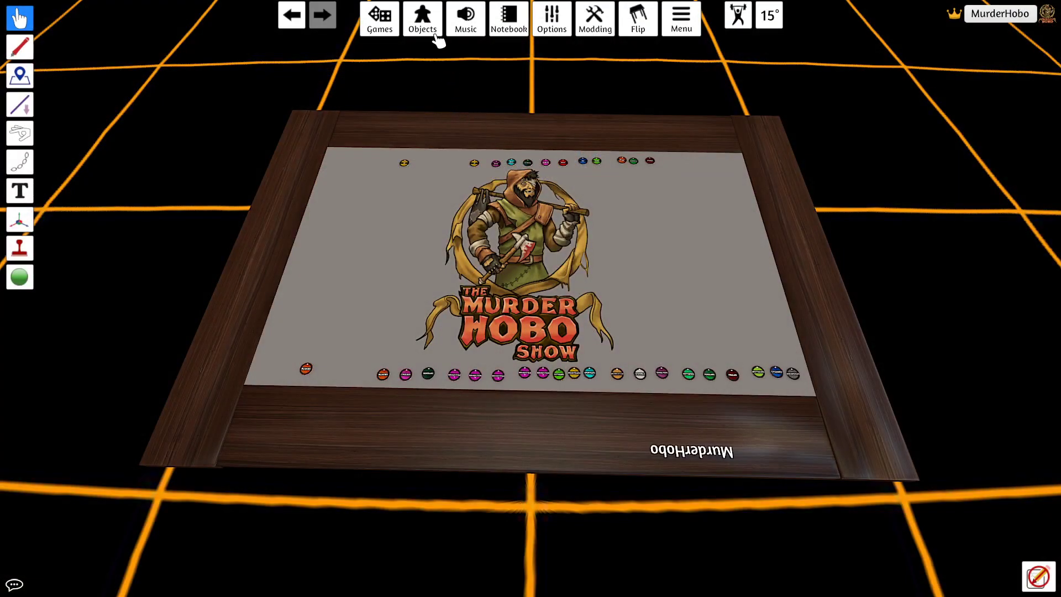
Step: Switch to Tabletop Simulator and create a Custom Deck from the Cards components
click(424, 20)
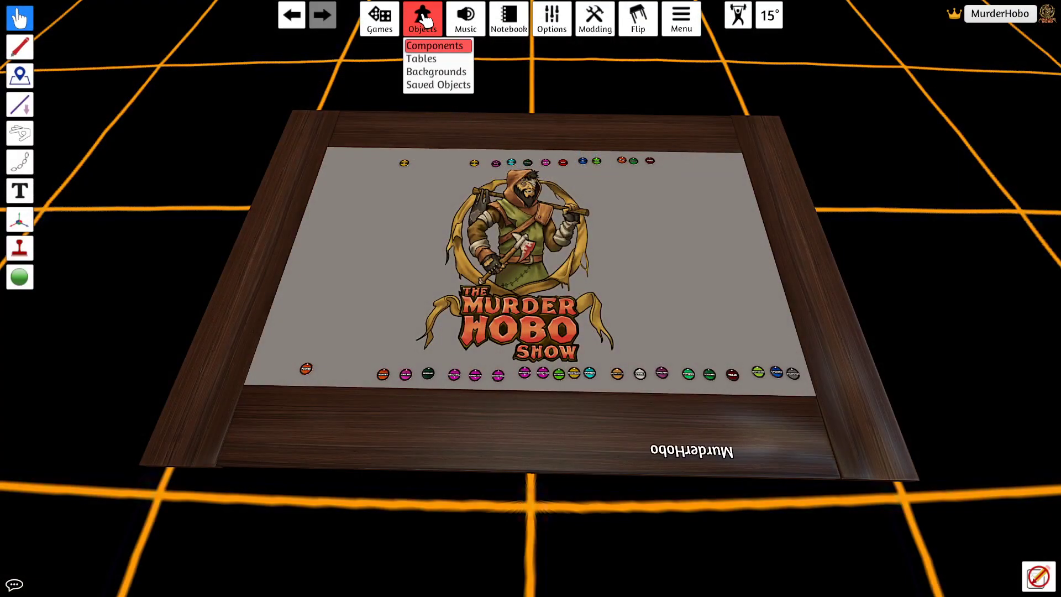
click(440, 87)
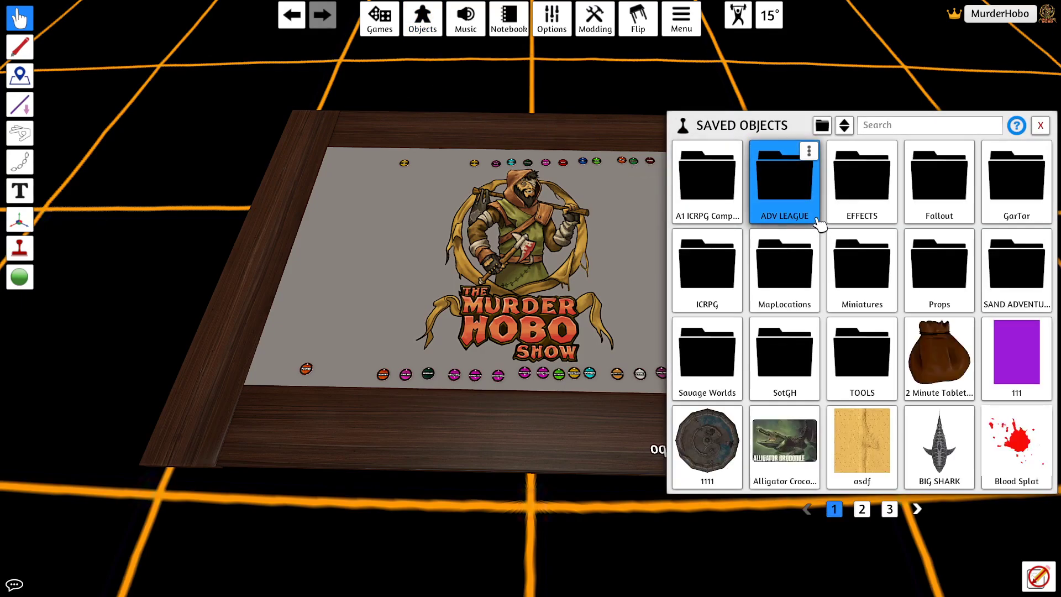
click(423, 19)
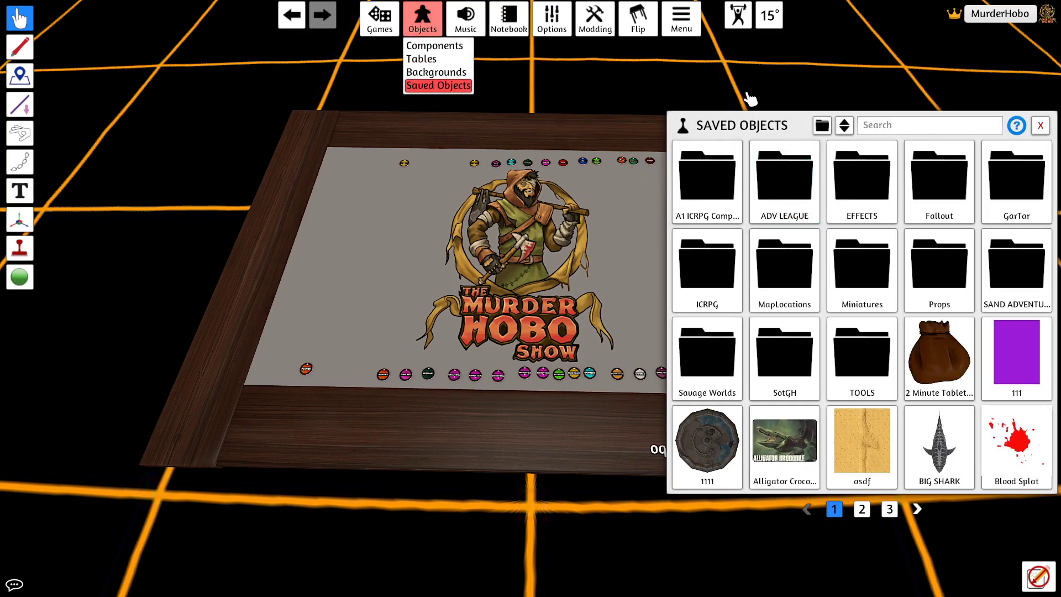
click(436, 46)
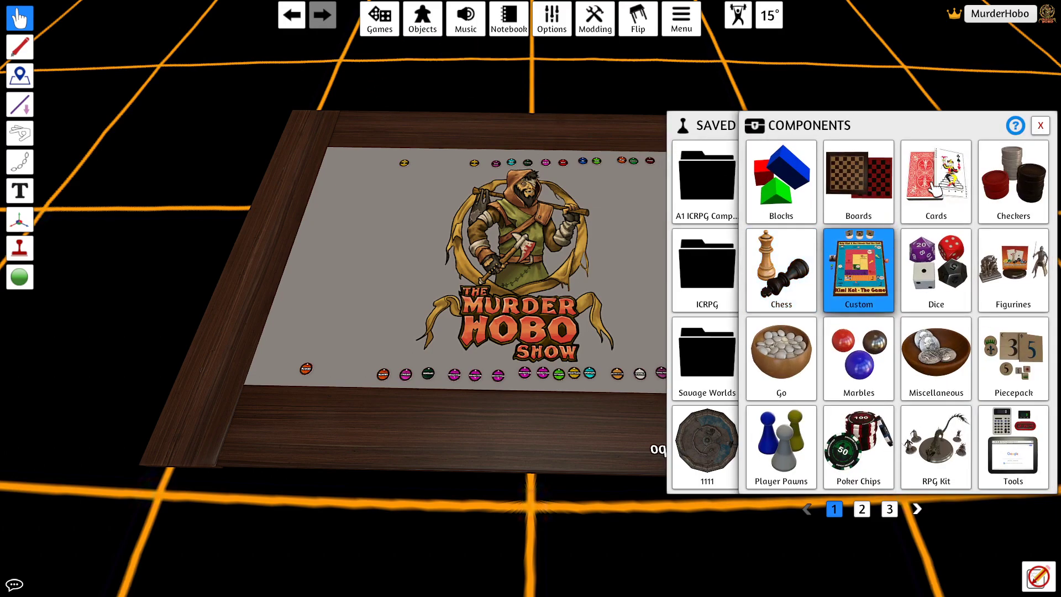
click(949, 189)
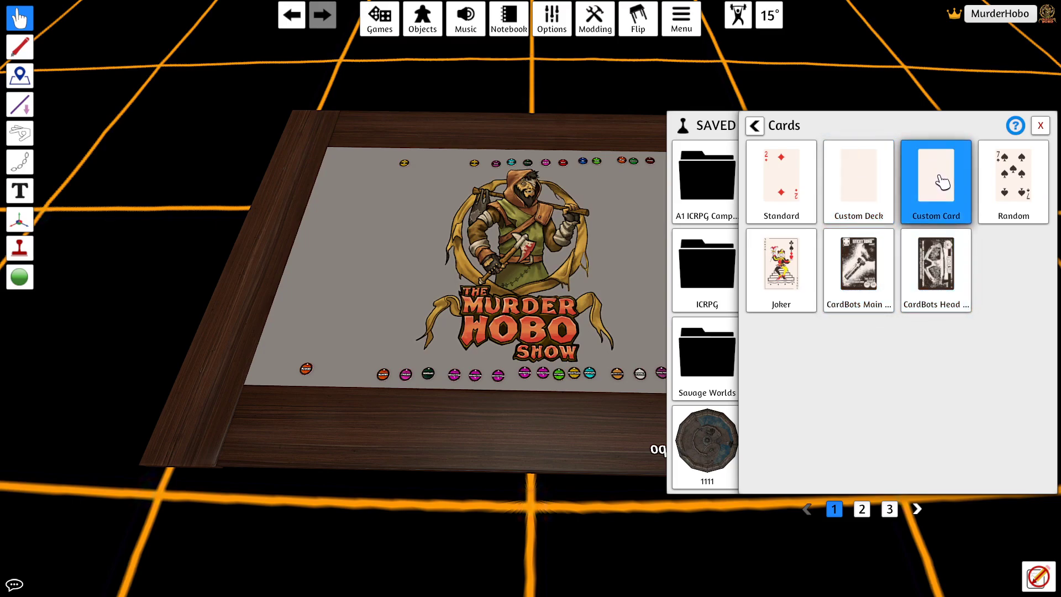
click(862, 187)
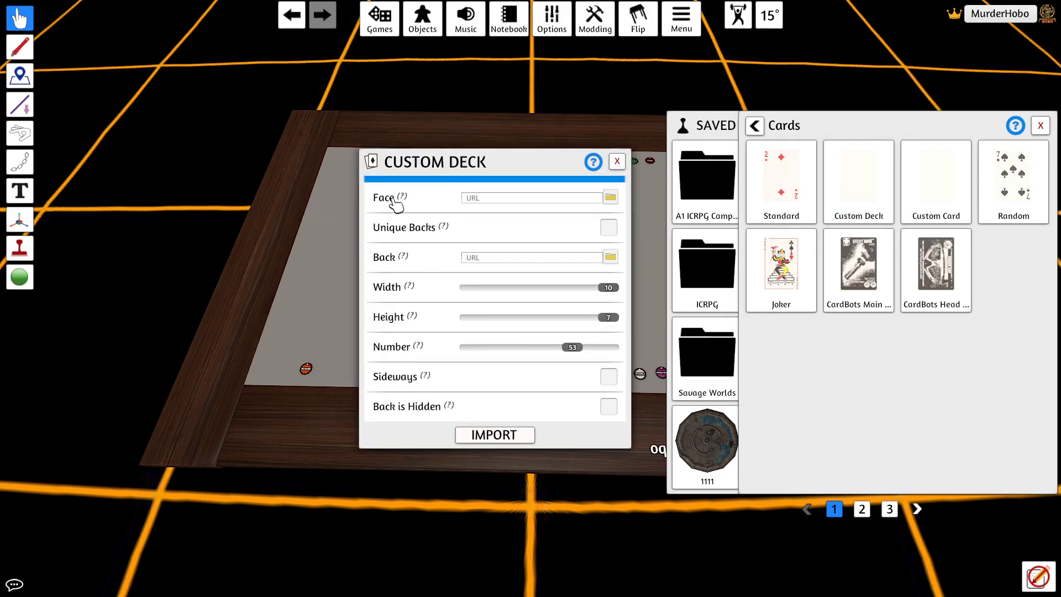
mouse_move(397, 205)
drag(576, 352, 652, 360)
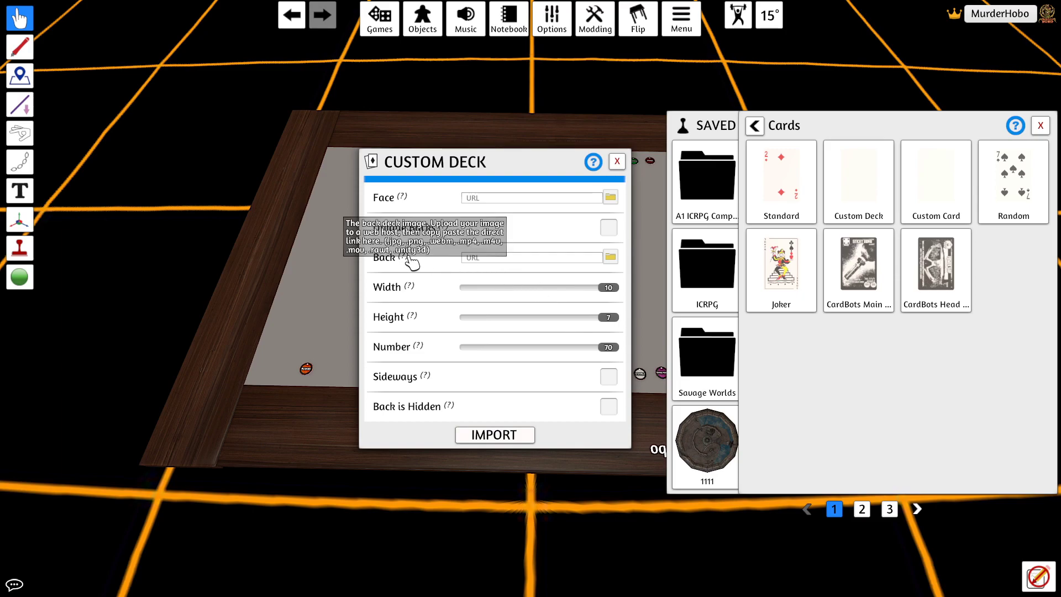
click(486, 204)
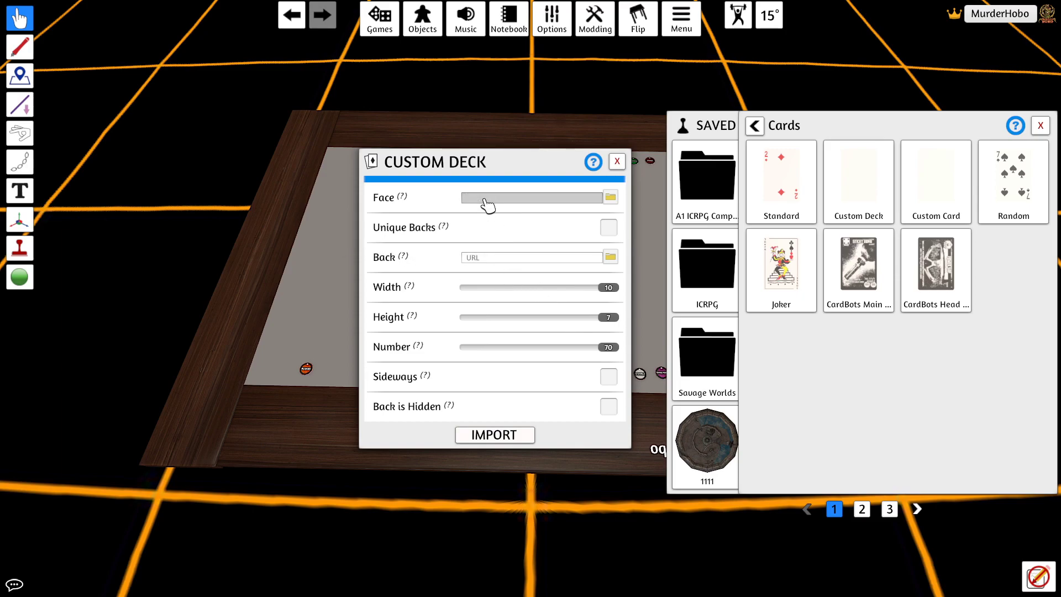
key(ctrl+v)
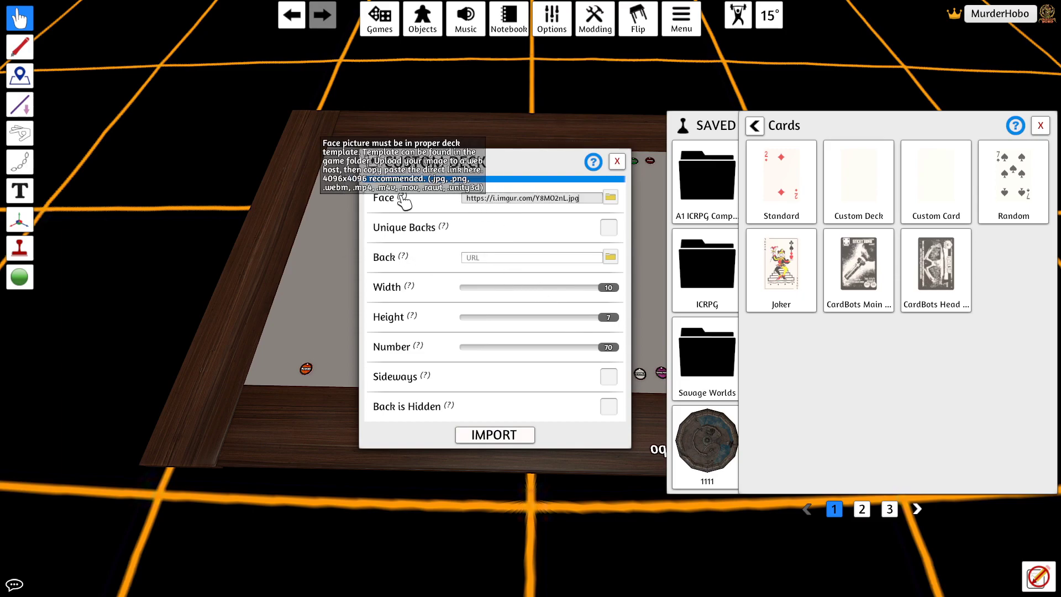